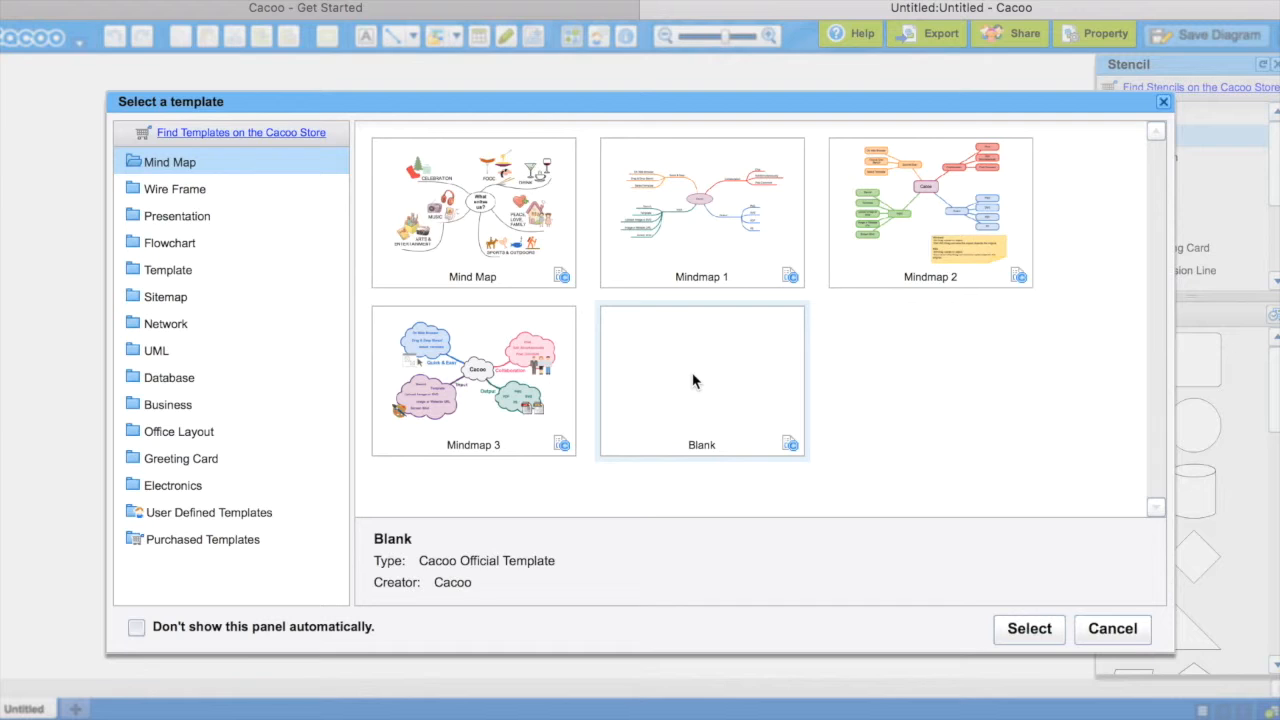
# - Start the diagram from the Blank mind map template and briefly look at the Inspector's text settings
pyautogui.click(1031, 628)
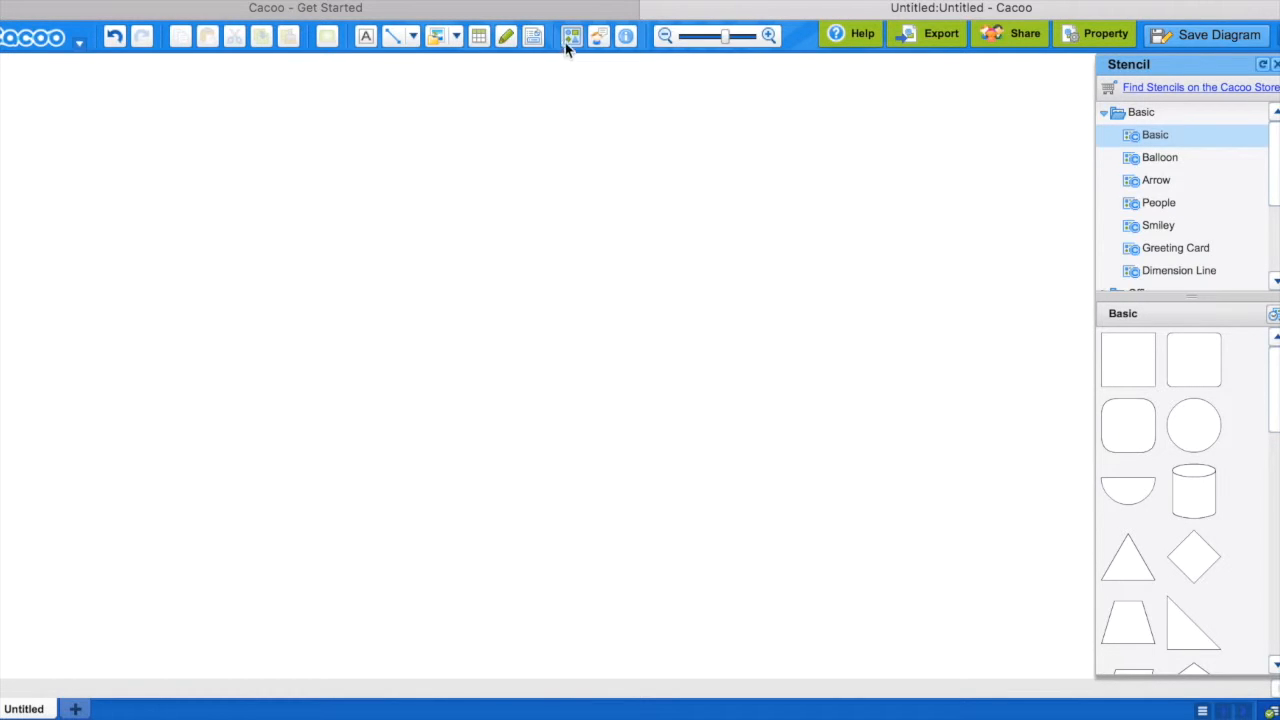
pyautogui.click(624, 38)
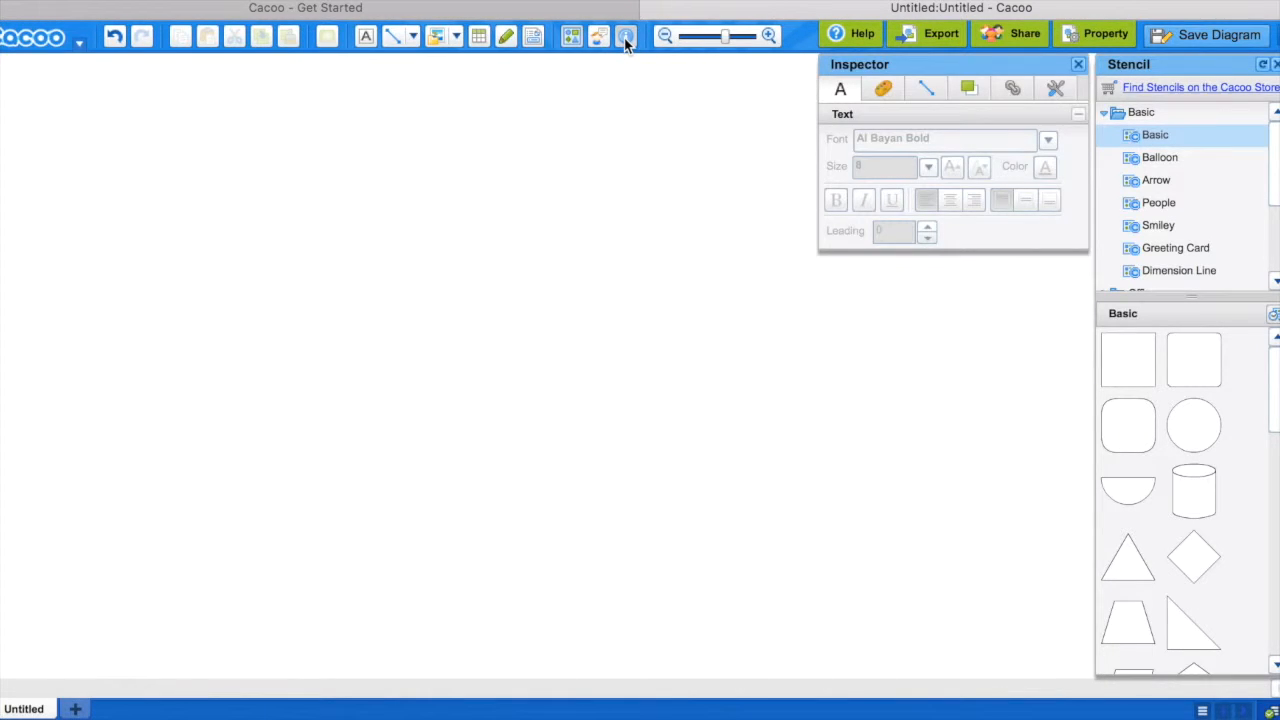
pyautogui.click(624, 38)
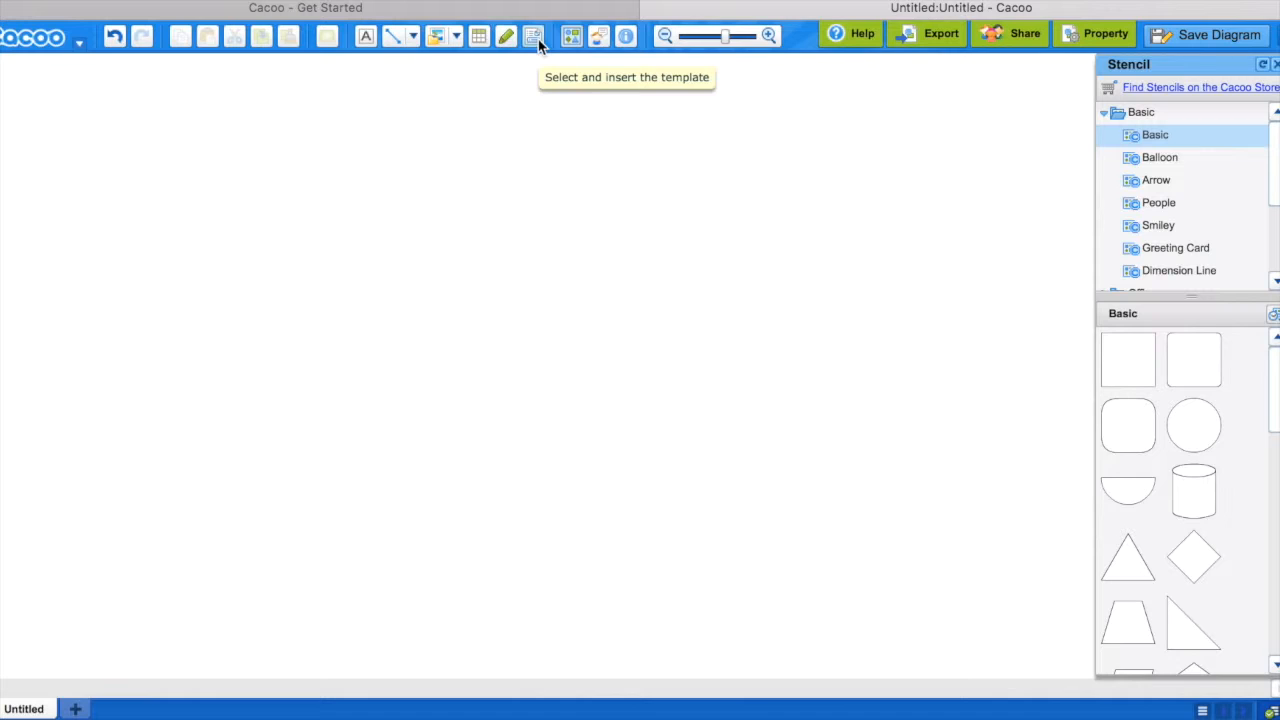
# - Add the title text "To Kill a Mockingbird" in the upper-left area of the canvas, in bold at size 28
pyautogui.click(365, 38)
pyautogui.moveTo(132, 173); pyautogui.dragTo(475, 250)
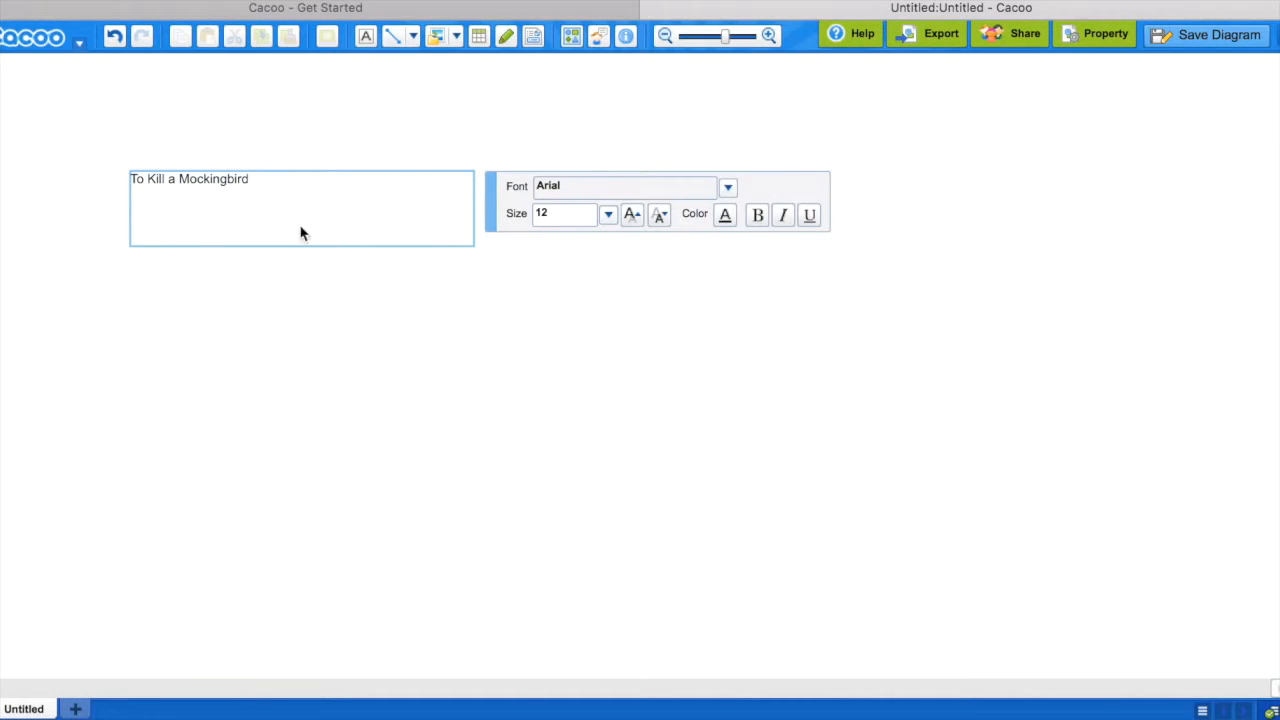
pyautogui.tripleClick(189, 185)
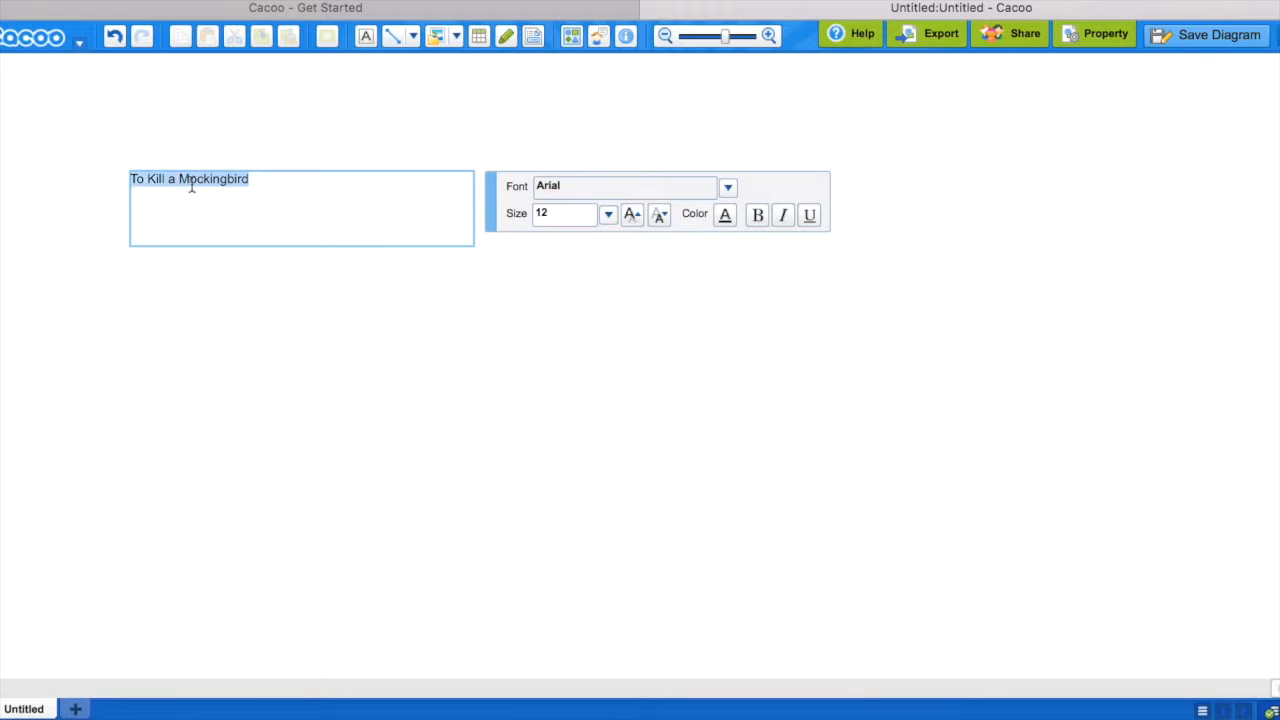
pyautogui.click(606, 217)
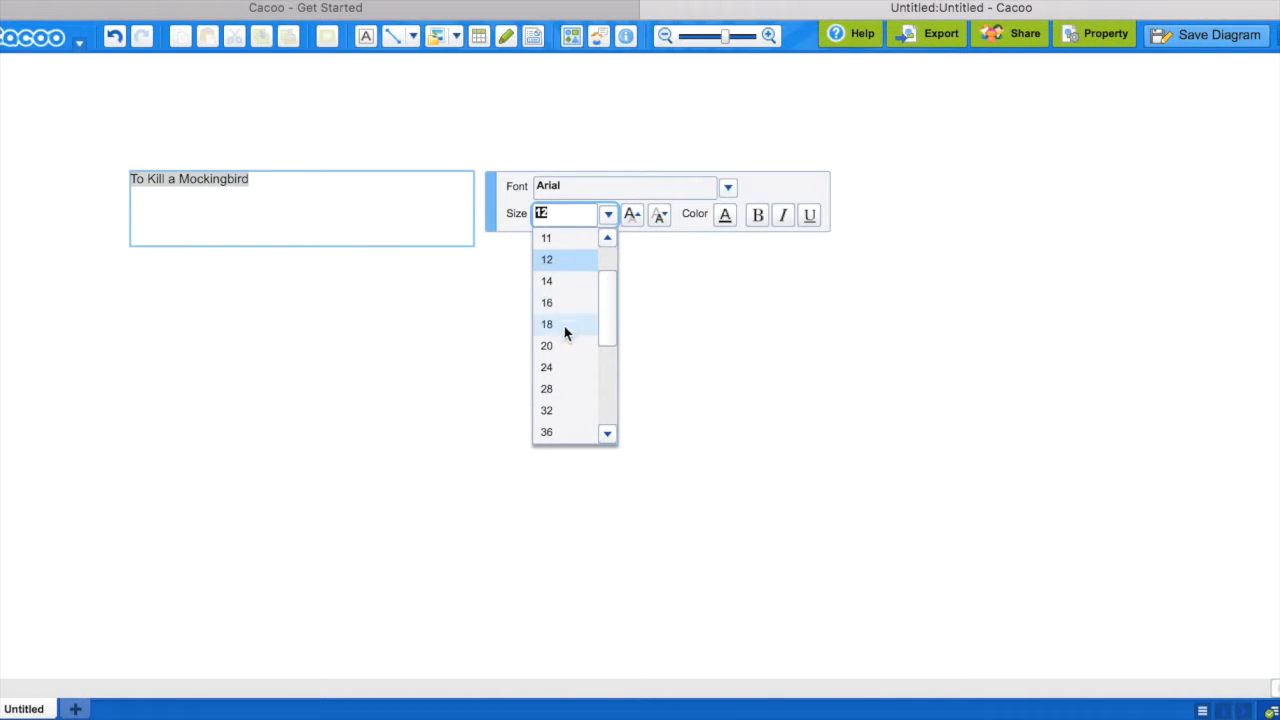
pyautogui.click(548, 390)
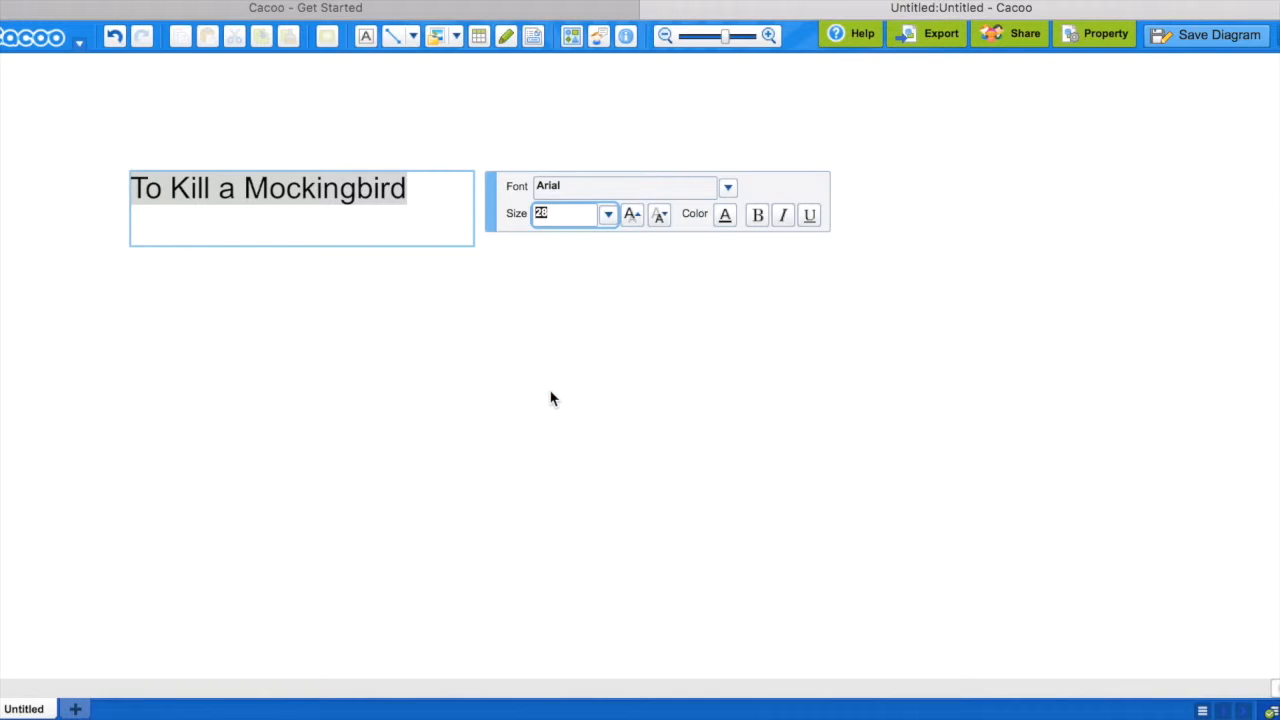
pyautogui.click(757, 216)
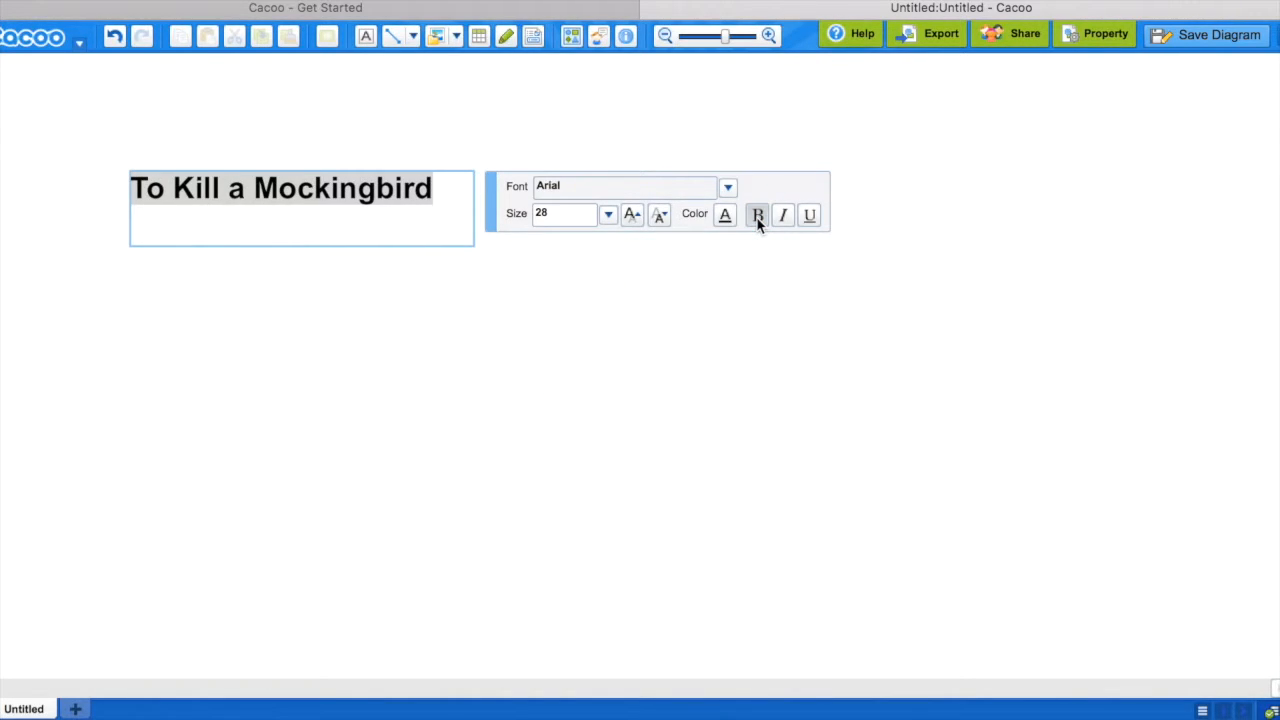
pyautogui.click(690, 281)
# - Add a "Themes" text label below the title and enlarge its font to subheading size
pyautogui.click(364, 37)
pyautogui.moveTo(134, 234); pyautogui.dragTo(349, 289)
pyautogui.write('Themes')
pyautogui.hotkey('ctrl', 'a')
pyautogui.click(483, 277)
pyautogui.click(437, 400)
pyautogui.click(283, 354)
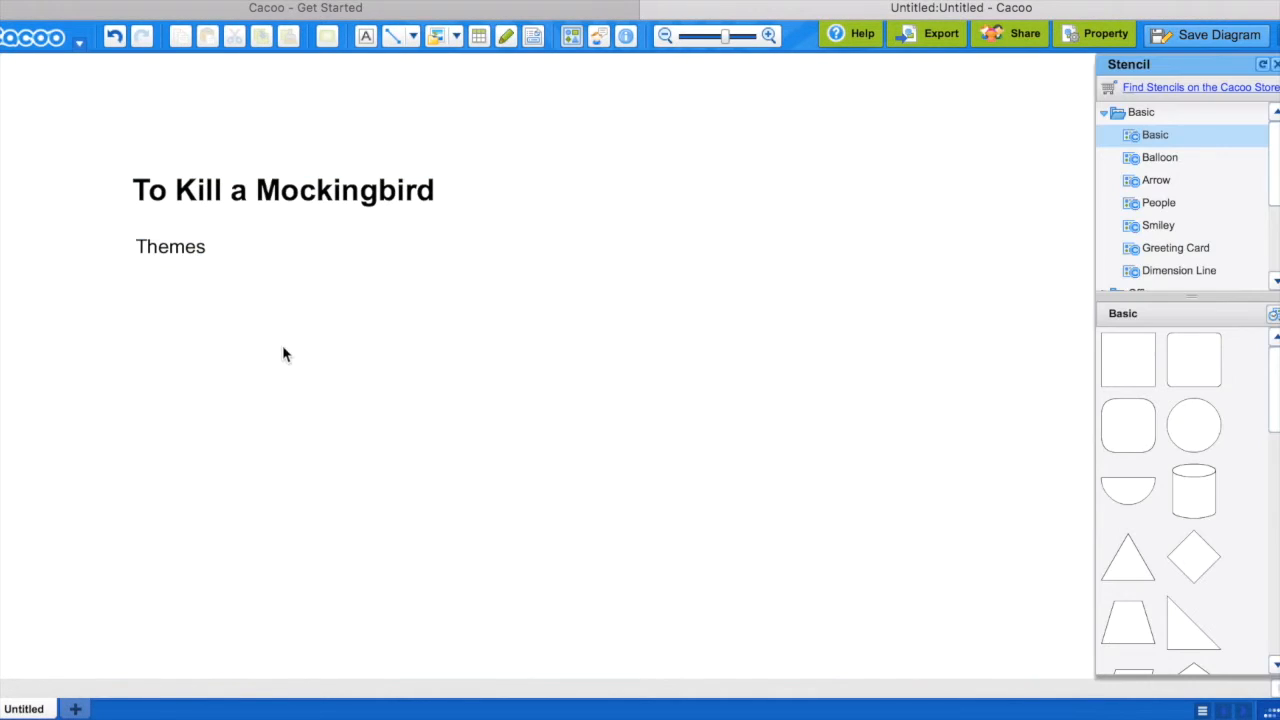
# - Add a "Symbolism" text label under Themes and enlarge its font to match
pyautogui.moveTo(136, 272); pyautogui.dragTo(293, 320)
pyautogui.write('Symbolism')
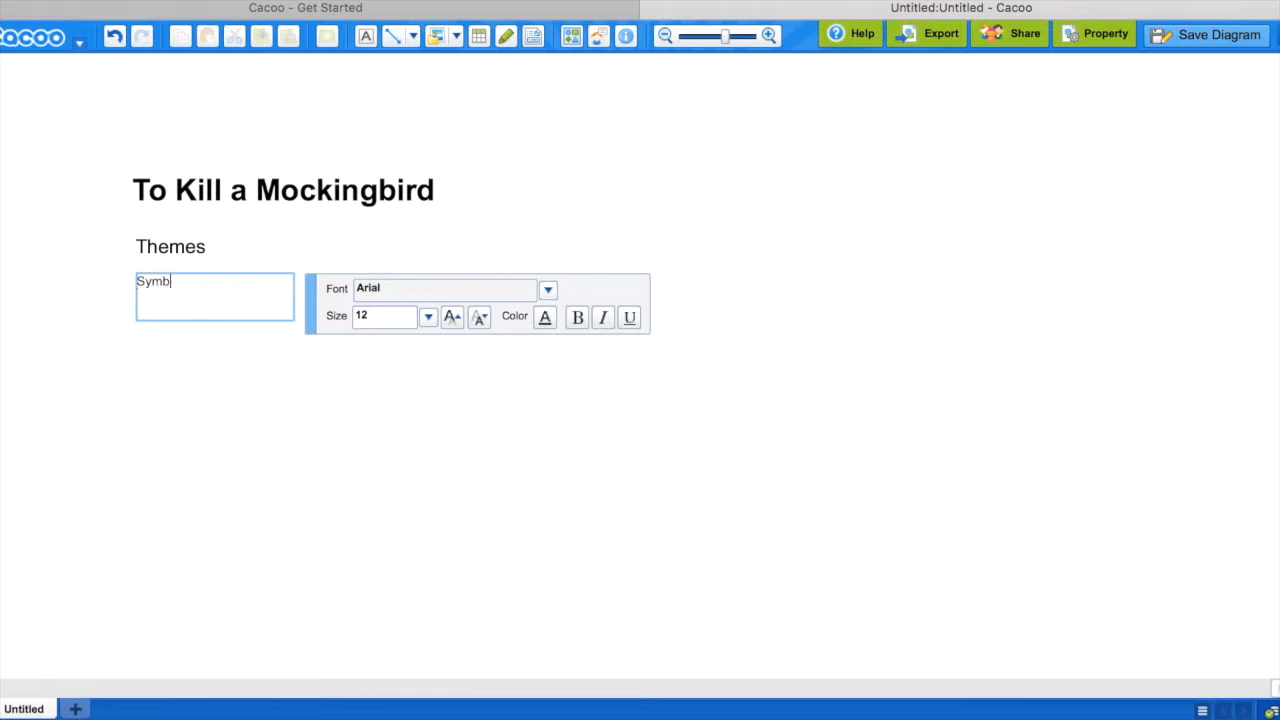
pyautogui.hotkey('ctrl', 'a')
pyautogui.click(428, 316)
pyautogui.click(380, 436)
pyautogui.click(380, 436)
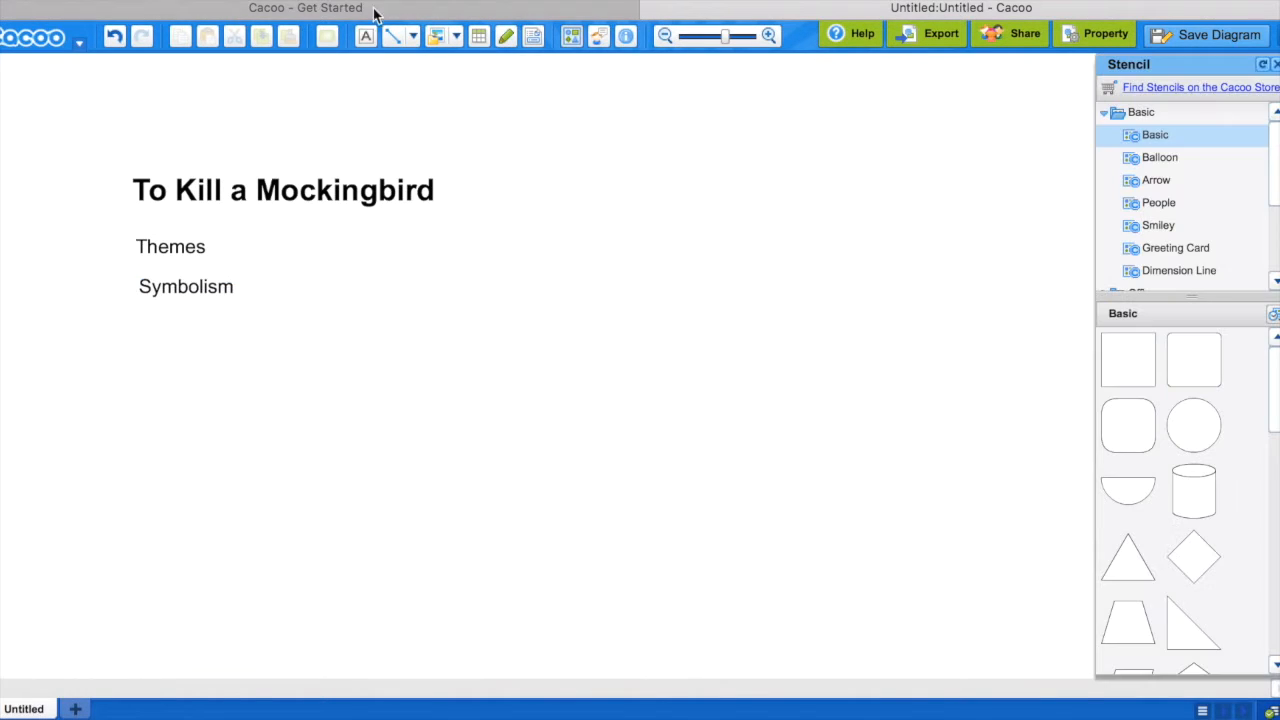
# - Add a "Motifs" text label under Symbolism at the same font size as the labels above
pyautogui.moveTo(140, 316); pyautogui.dragTo(294, 345)
pyautogui.write('Motifs')
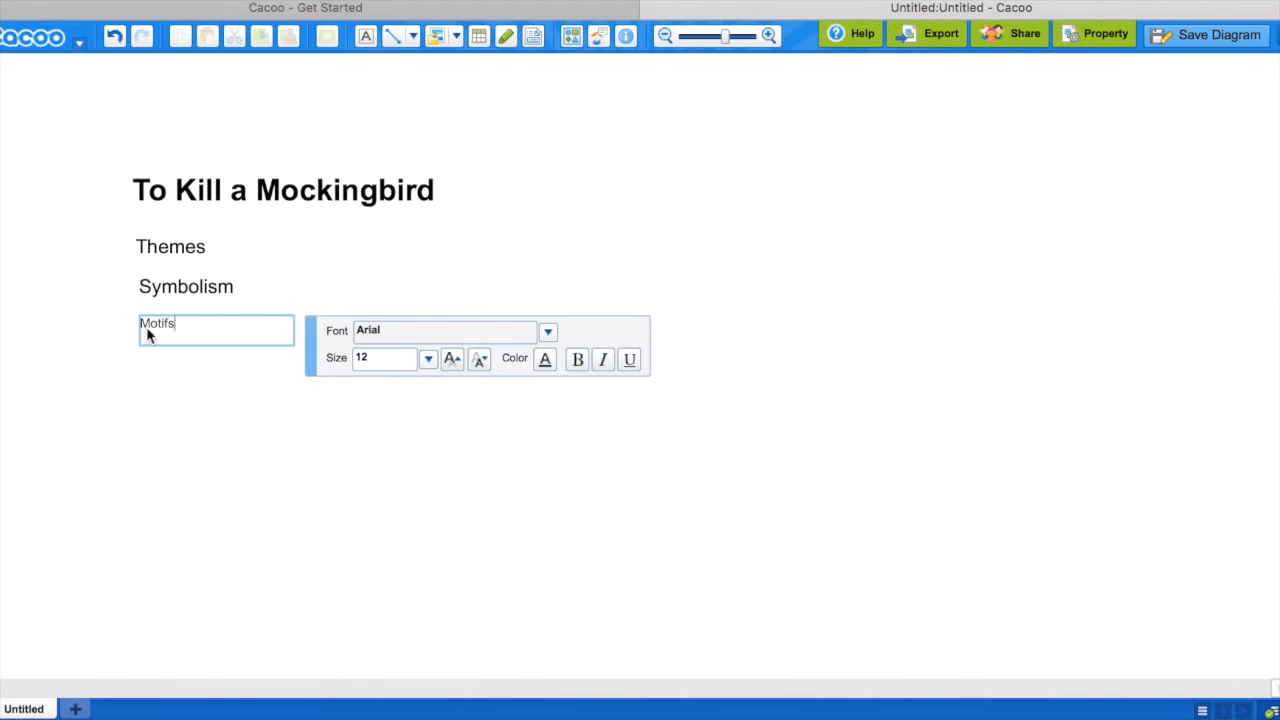
pyautogui.click(427, 358)
pyautogui.click(373, 467)
pyautogui.click(157, 360)
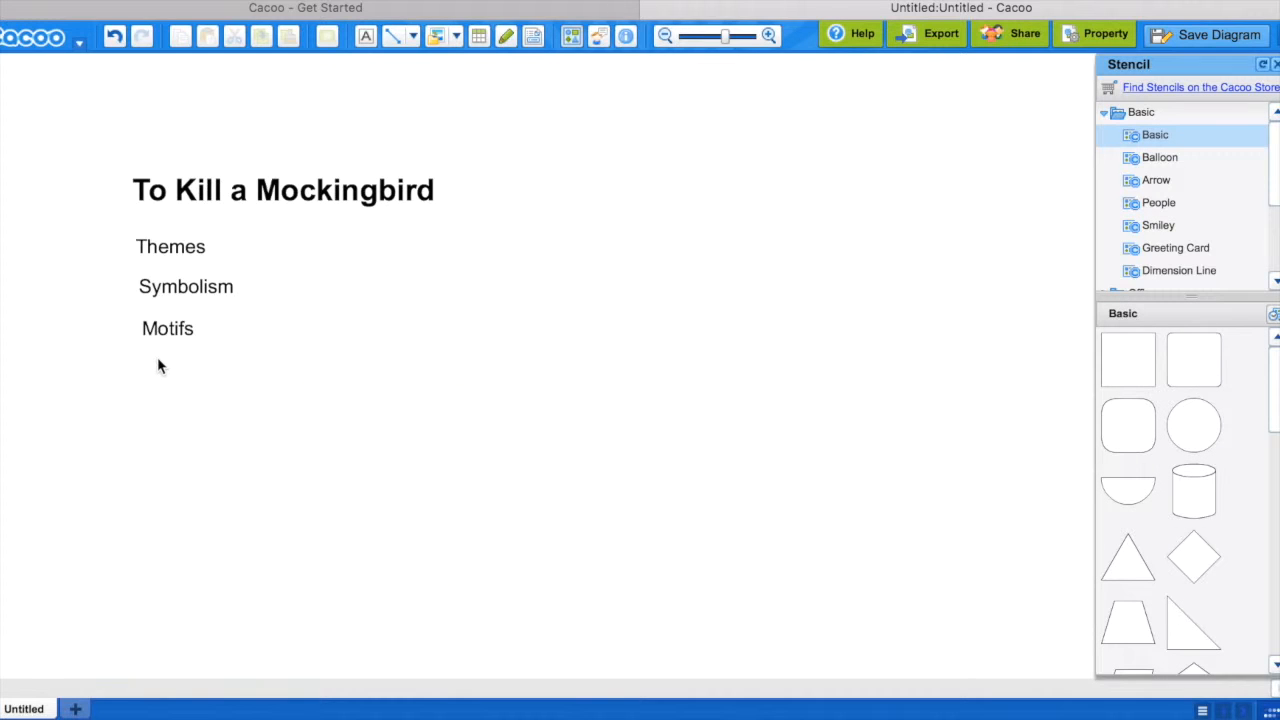
# - Add a "Bias" text label under Motifs at the same font size as the other labels
pyautogui.click(366, 36)
pyautogui.moveTo(142, 357); pyautogui.dragTo(270, 405)
pyautogui.write('Bias')
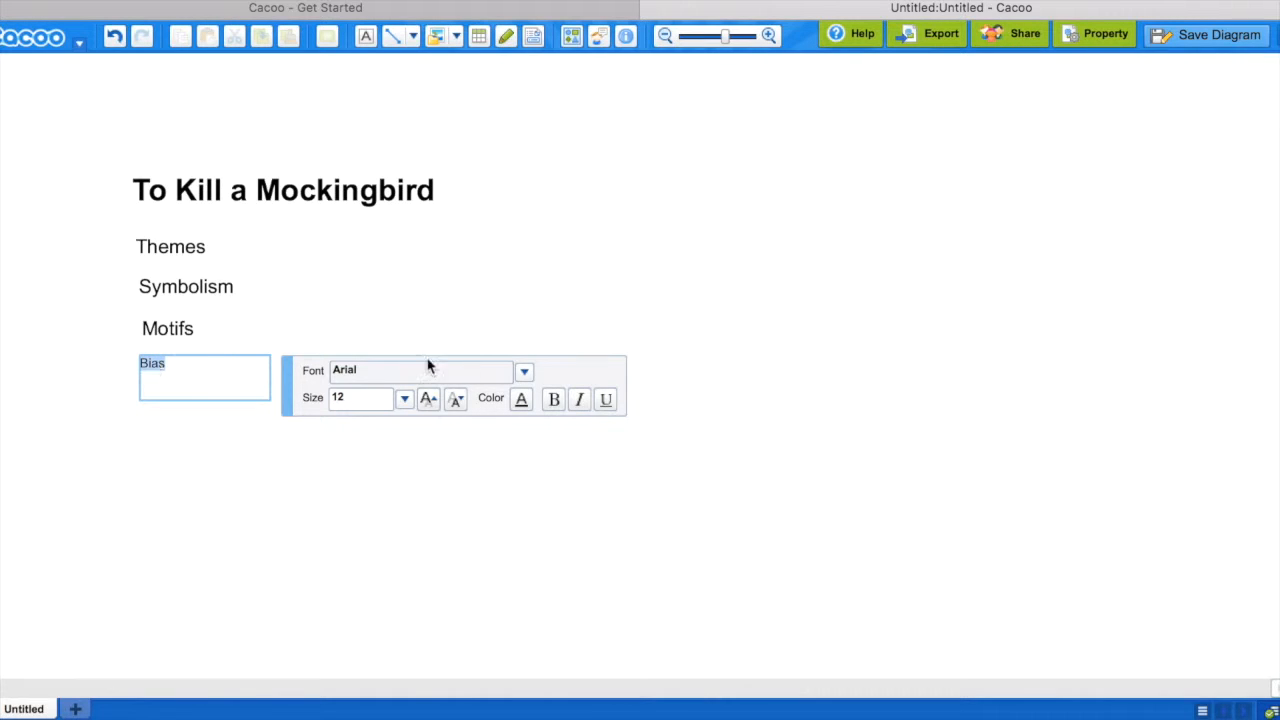
pyautogui.click(404, 398)
pyautogui.click(380, 510)
# - Draw a wide rounded rectangle from the Basic stencil in the middle of the canvas and give it the dark gray gradient style
pyautogui.moveTo(1215, 364); pyautogui.dragTo(880, 461)
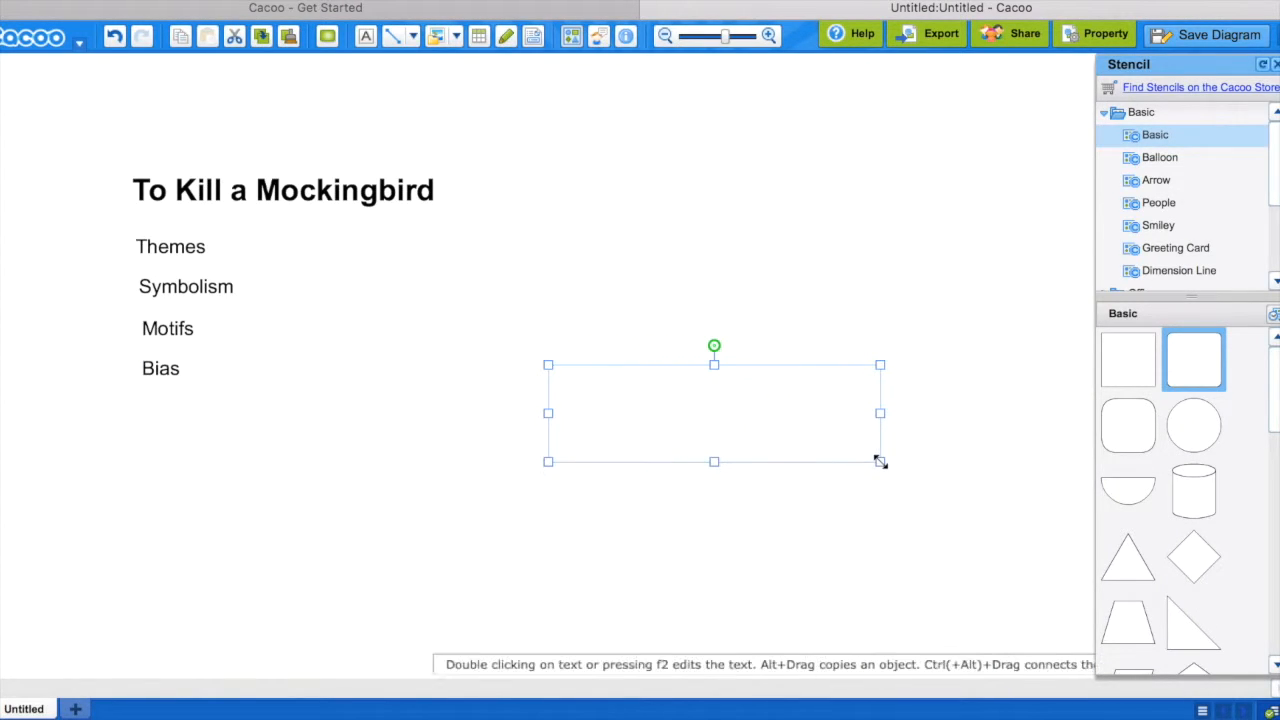
pyautogui.click(325, 36)
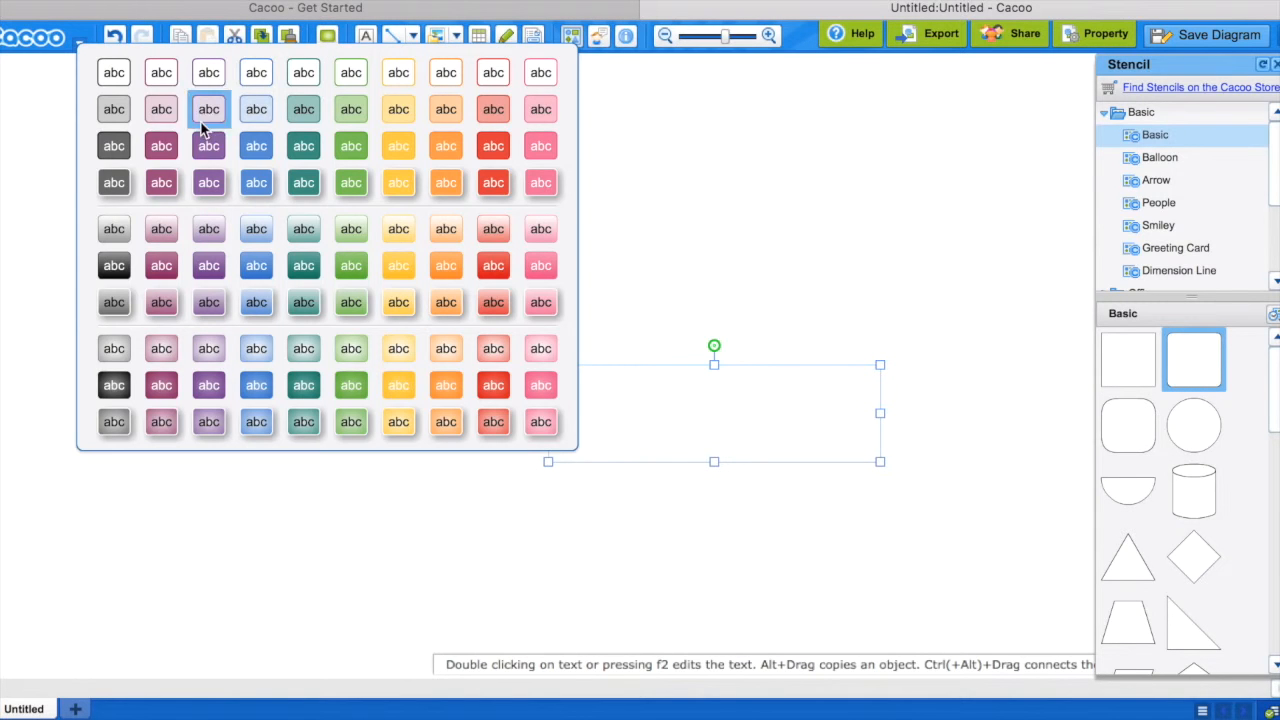
pyautogui.click(118, 304)
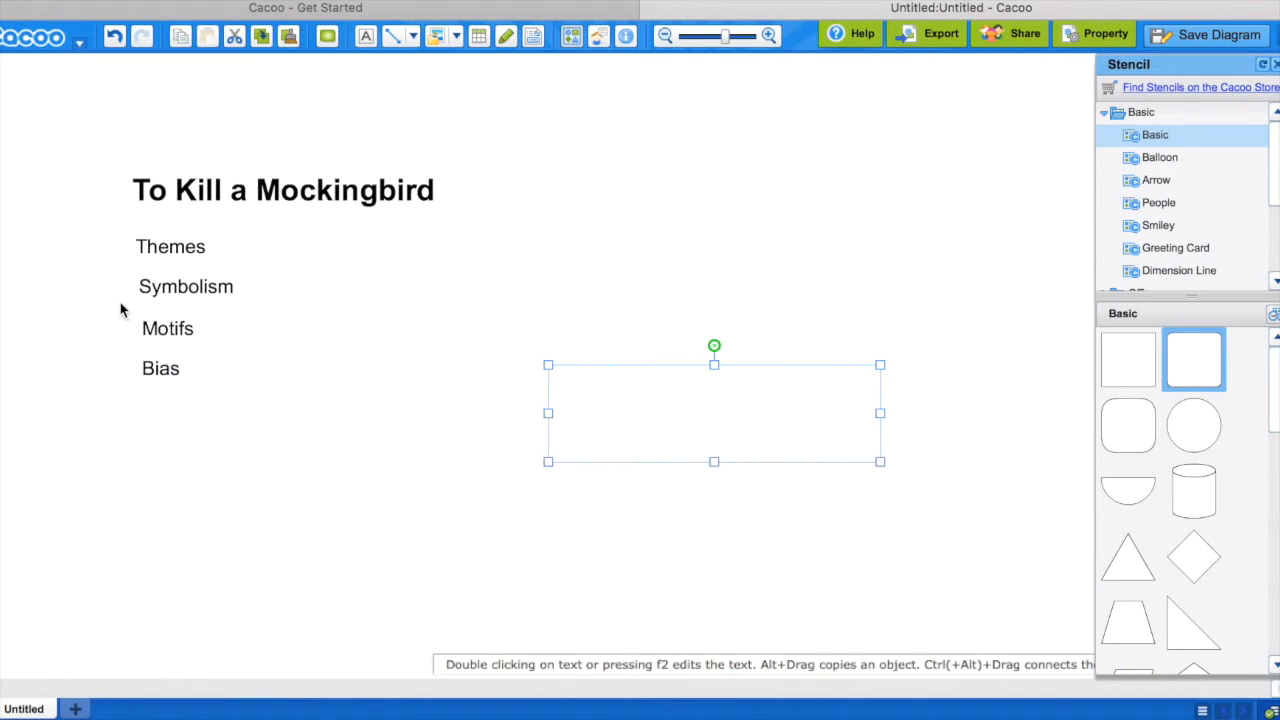
# - Move the title onto the gray rectangle, send the rectangle to the back and centre it behind the title
pyautogui.moveTo(684, 419); pyautogui.dragTo(535, 413)
pyautogui.moveTo(322, 190); pyautogui.dragTo(582, 382)
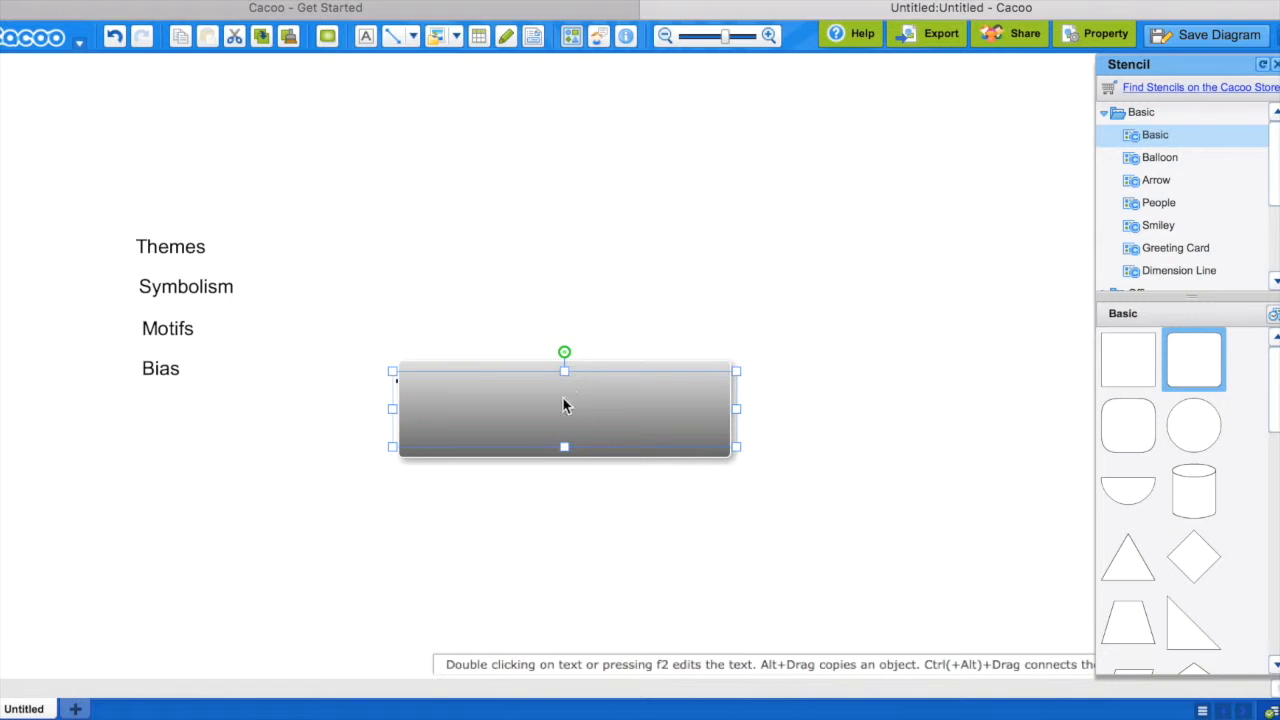
pyautogui.rightClick(553, 413)
pyautogui.click(583, 300)
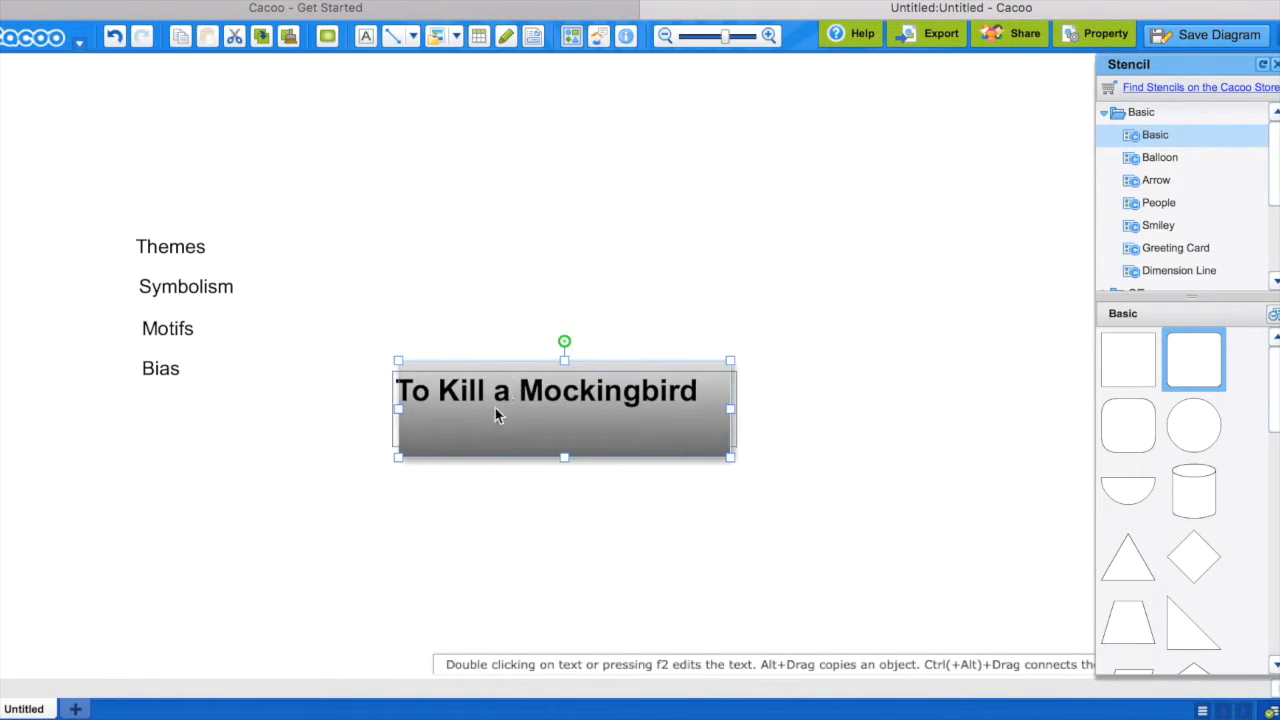
pyautogui.moveTo(469, 453)
pyautogui.mouseDown()
pyautogui.moveTo(483, 449)
pyautogui.moveTo(455, 440)
pyautogui.mouseUp()
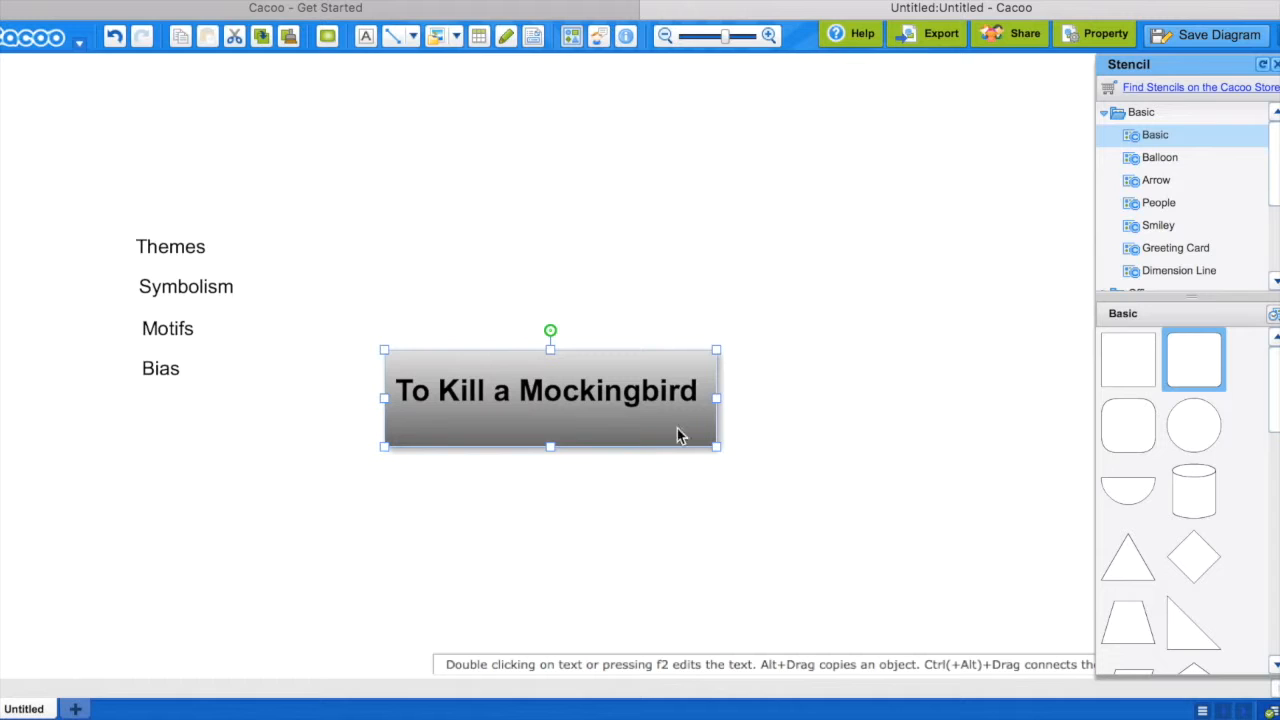
# - Add a tall upward block arrow from the Arrow stencil beside the title box and duplicate it to get four arrows
pyautogui.click(1160, 181)
pyautogui.scroll(-3, 1150, 500)
pyautogui.moveTo(1128, 590); pyautogui.dragTo(889, 601)
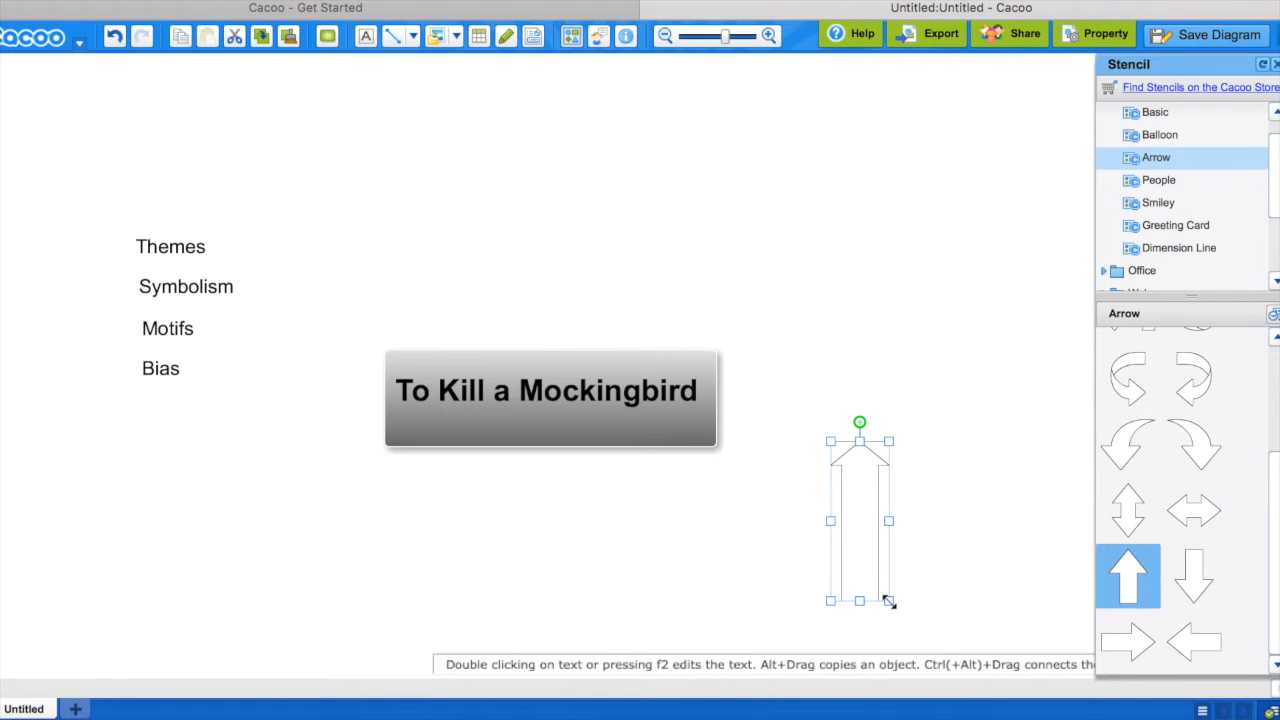
pyautogui.click(260, 38)
pyautogui.click(260, 38)
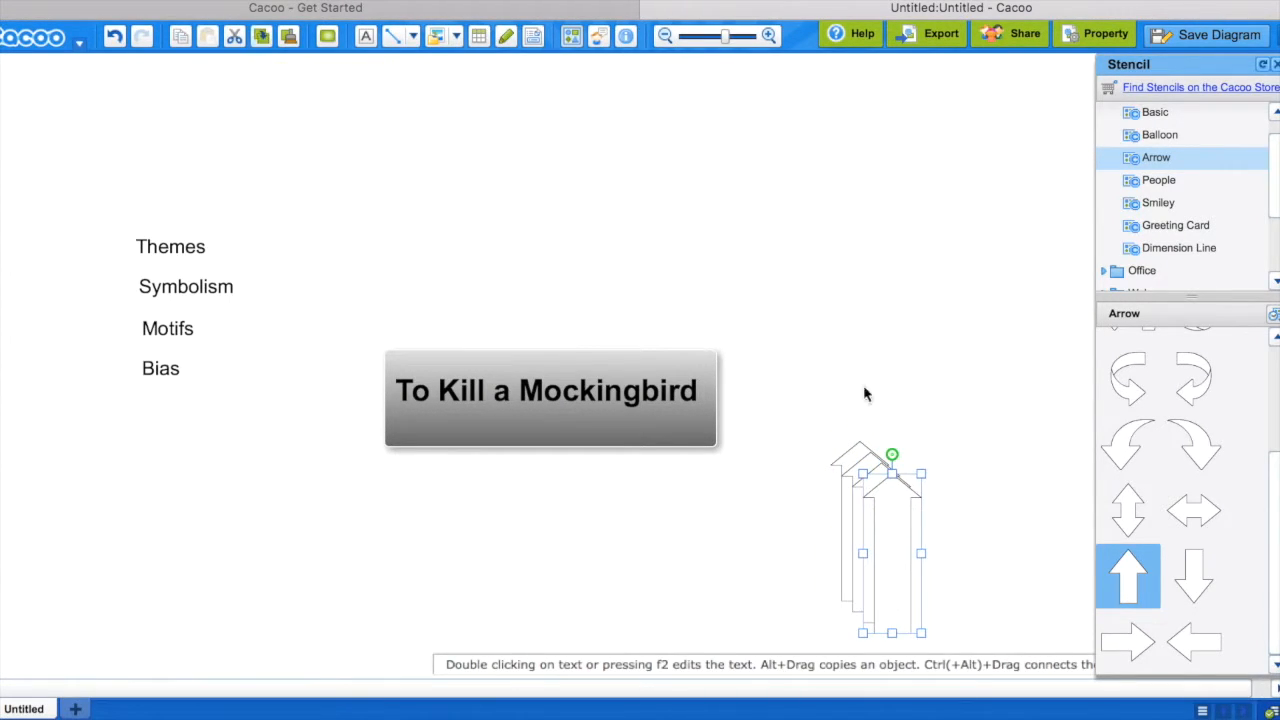
# - Distribute the four block arrows around the title box, one at each corner
pyautogui.moveTo(880, 510); pyautogui.dragTo(718, 231)
pyautogui.moveTo(742, 312); pyautogui.dragTo(405, 310)
pyautogui.moveTo(875, 550); pyautogui.dragTo(374, 500)
pyautogui.moveTo(870, 527); pyautogui.dragTo(745, 255)
# - Rotate the arrow at the title box's upper-right corner diagonally outward, attach it to the corner and apply the pink gradient style
pyautogui.moveTo(735, 177); pyautogui.dragTo(781, 202)
pyautogui.moveTo(739, 244); pyautogui.dragTo(752, 276)
pyautogui.click(327, 36)
pyautogui.click(538, 302)
# - Tilt the arrow at the title box's upper-left corner outward, attach it to the corner and apply the orange gradient style
pyautogui.click(395, 297)
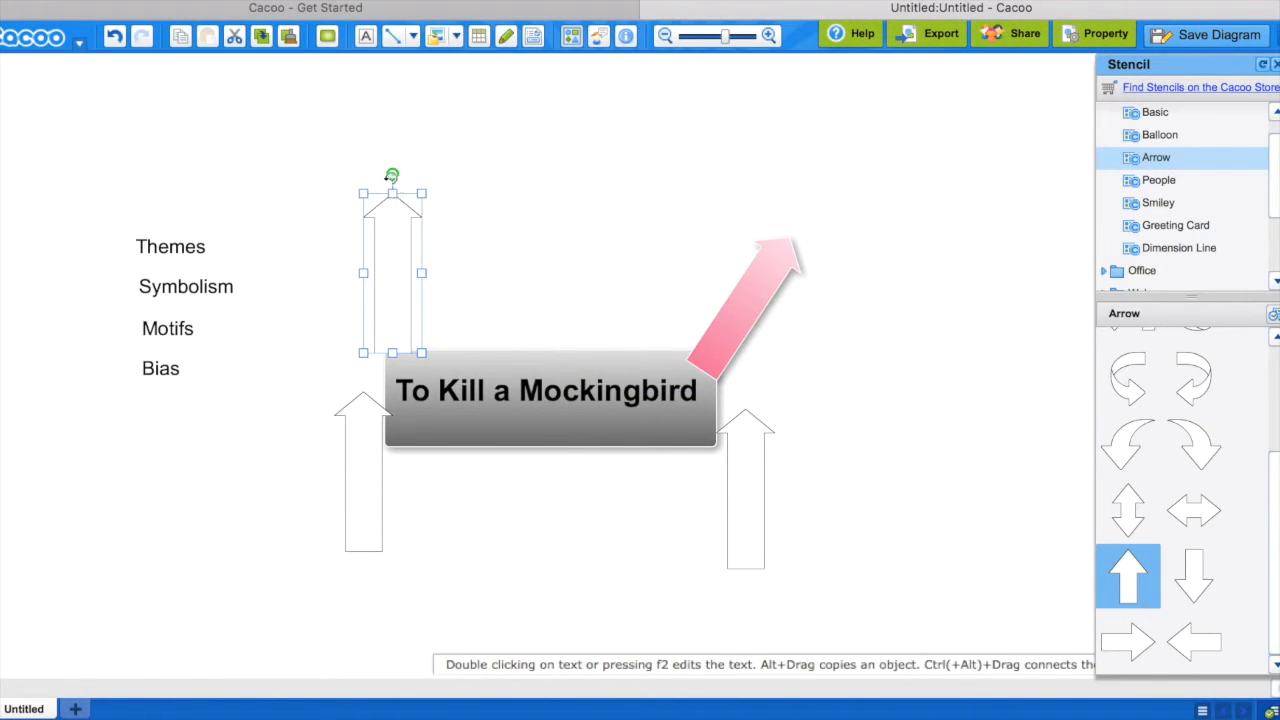
pyautogui.moveTo(392, 177); pyautogui.dragTo(344, 186)
pyautogui.moveTo(379, 257); pyautogui.dragTo(352, 279)
pyautogui.click(327, 36)
pyautogui.click(443, 297)
# - Rotate the lower-left arrow to point diagonally down and outward from the title box, and apply the green gradient style
pyautogui.click(352, 502)
pyautogui.moveTo(363, 371); pyautogui.dragTo(297, 534)
pyautogui.moveTo(361, 461); pyautogui.dragTo(352, 483)
pyautogui.click(327, 36)
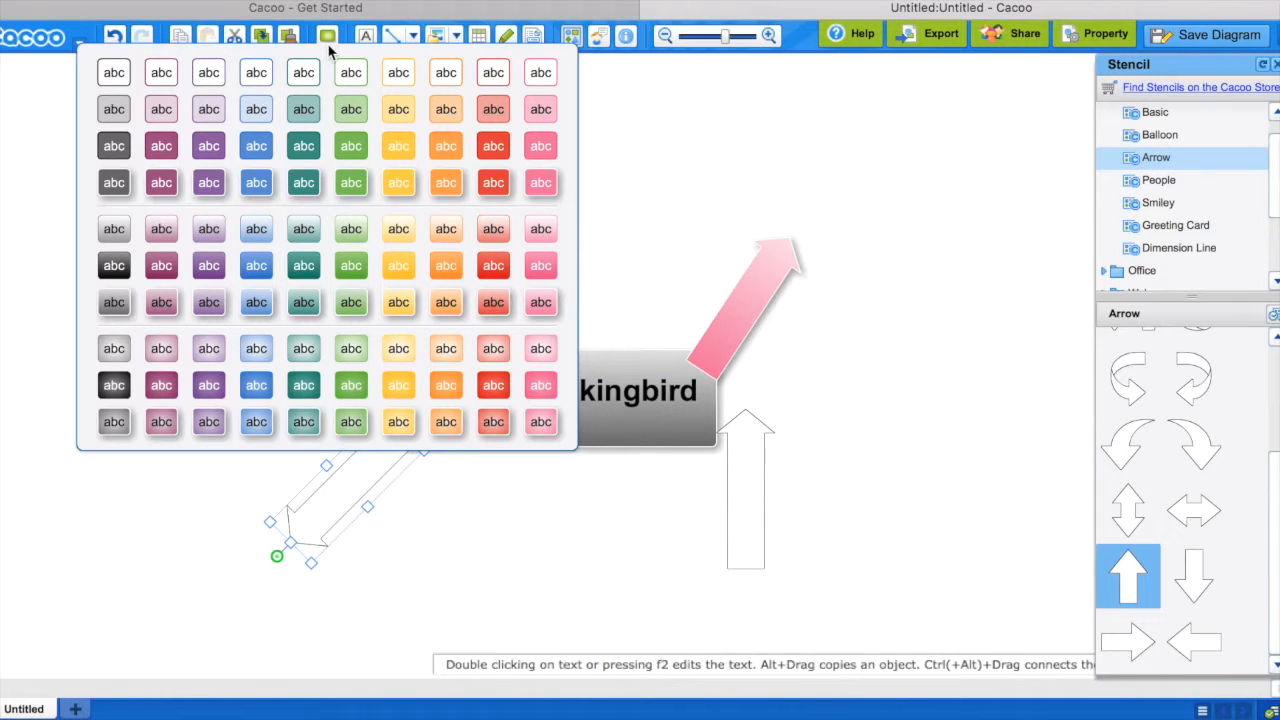
pyautogui.click(446, 302)
pyautogui.click(327, 36)
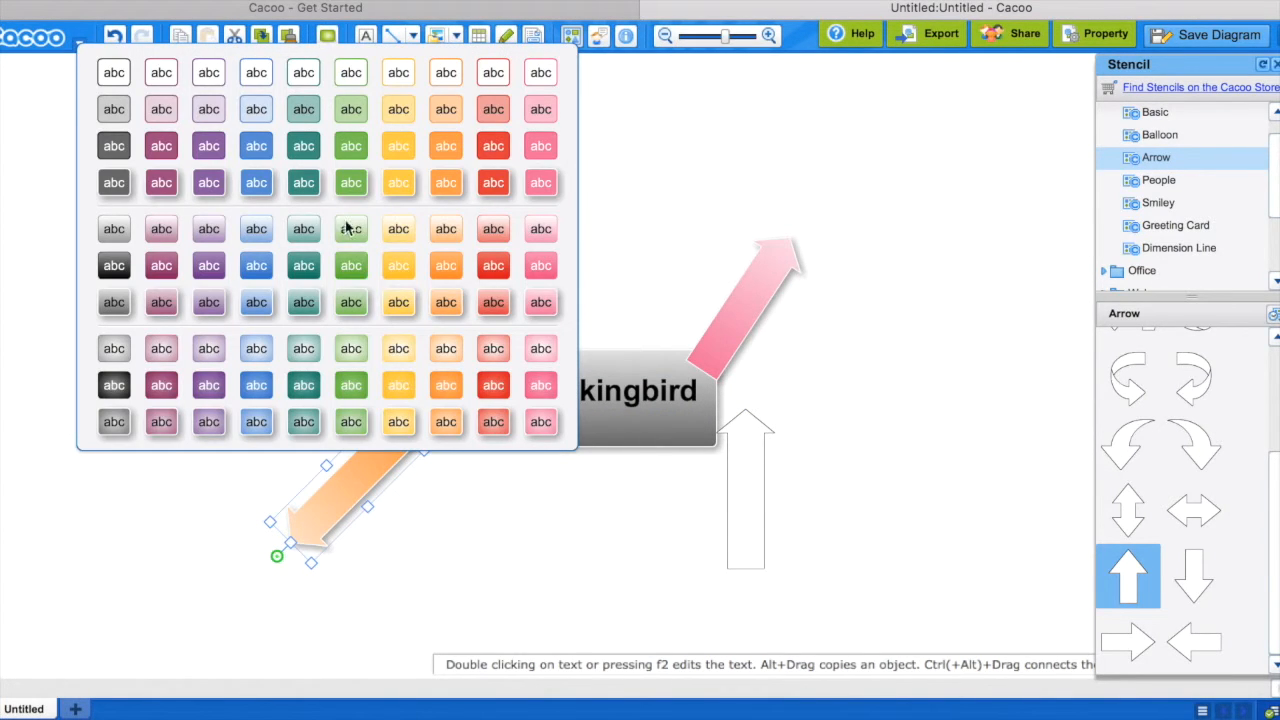
pyautogui.click(358, 300)
# - Rotate the lower-right arrow to point diagonally down and outward from the title box, and apply the blue gradient style
pyautogui.click(745, 470)
pyautogui.moveTo(749, 390); pyautogui.dragTo(806, 562)
pyautogui.moveTo(723, 477); pyautogui.dragTo(733, 475)
pyautogui.click(327, 36)
pyautogui.click(257, 296)
# - Send all four colored arrows to the back so the title box covers their inner ends
pyautogui.click(351, 268)
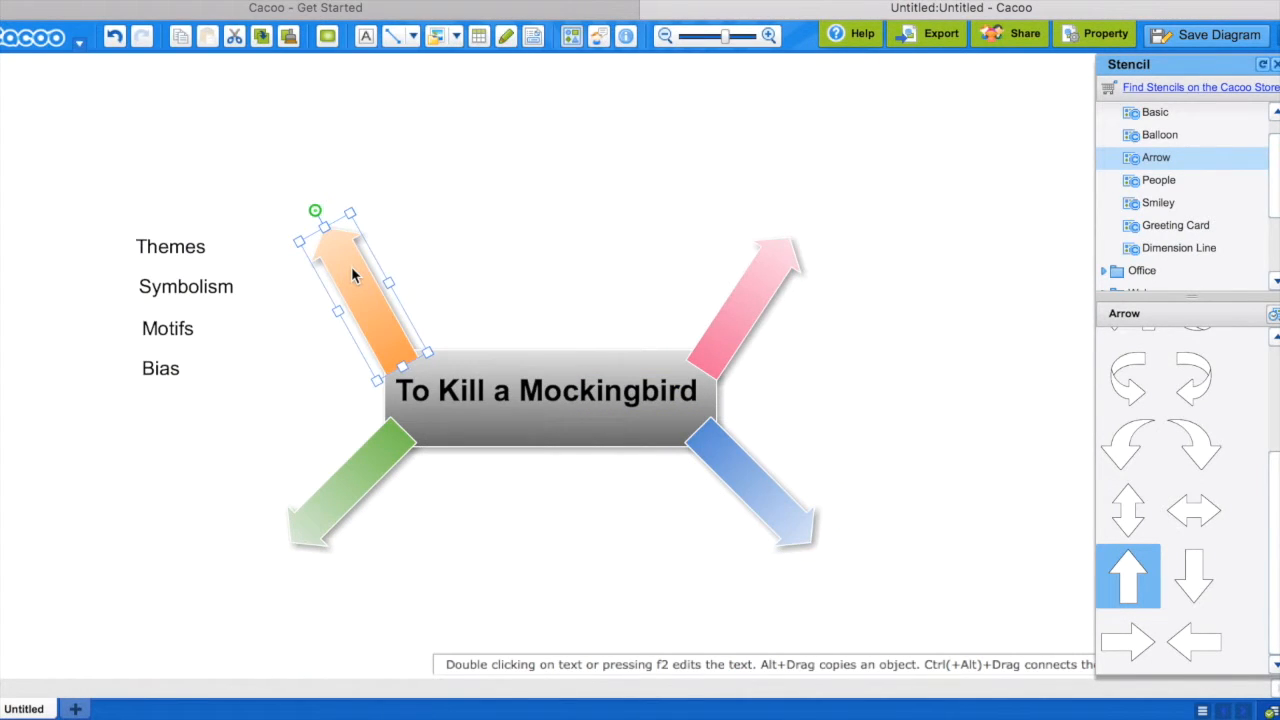
pyautogui.rightClick(351, 266)
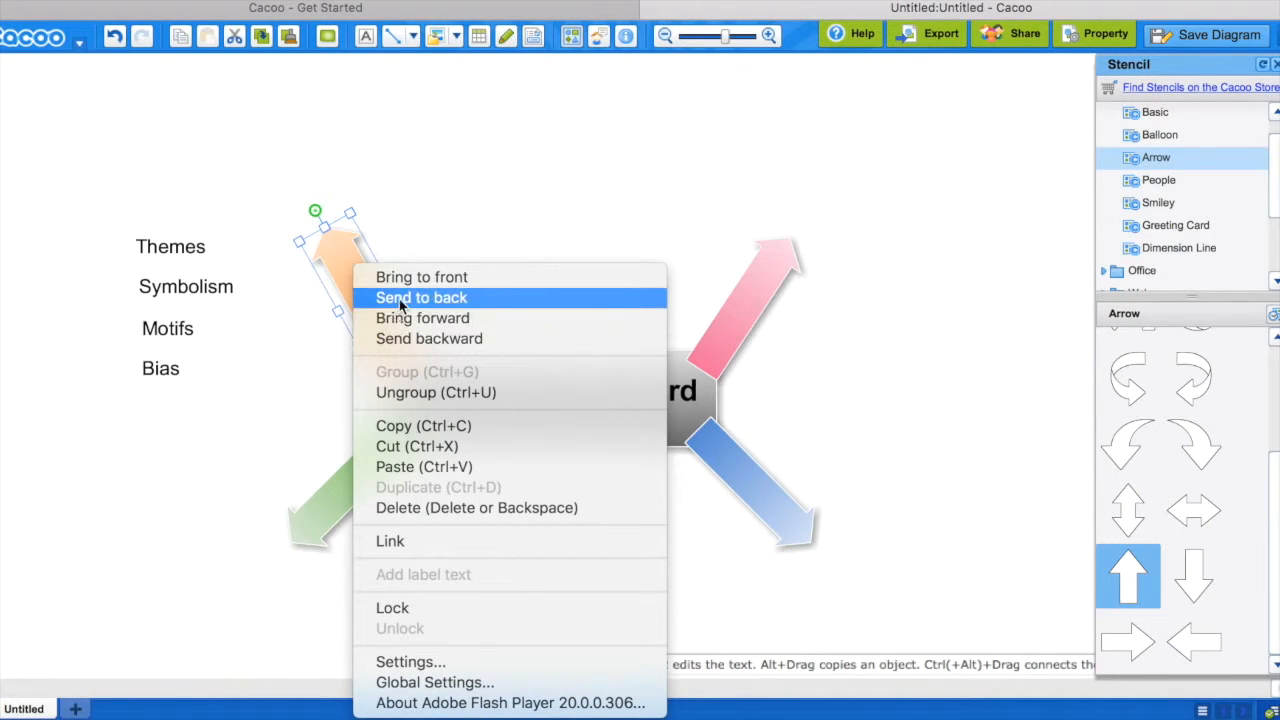
pyautogui.click(390, 298)
pyautogui.rightClick(365, 478)
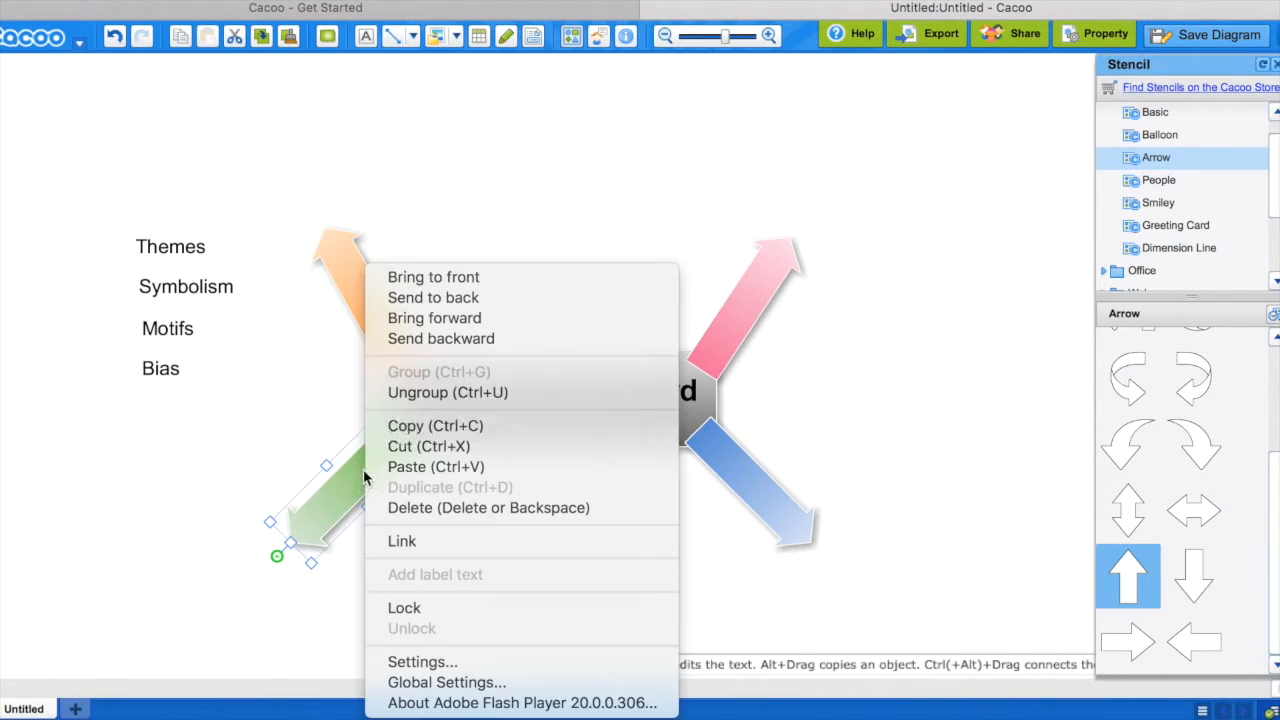
pyautogui.click(410, 297)
pyautogui.rightClick(748, 310)
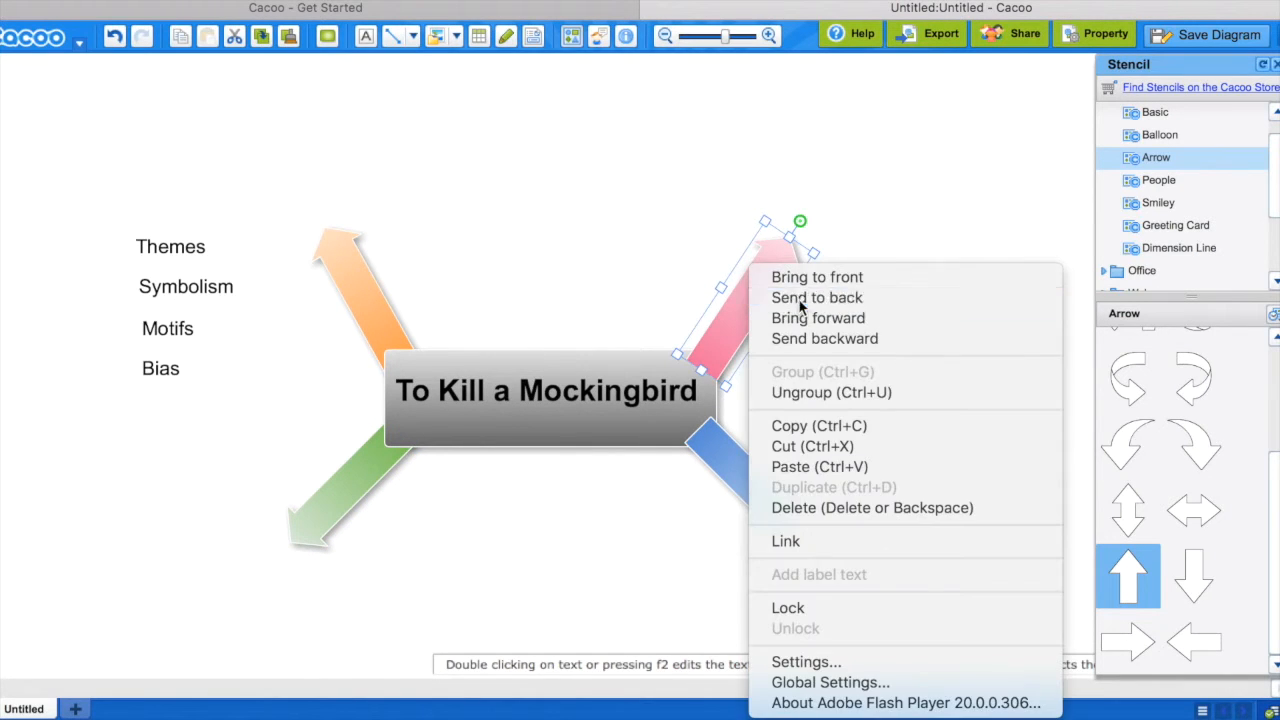
pyautogui.click(790, 297)
pyautogui.click(731, 463)
pyautogui.rightClick(731, 463)
pyautogui.click(805, 301)
# - Rotate the Themes label to the orange arrow's slope and place it on that arrow
pyautogui.click(168, 252)
pyautogui.moveTo(243, 213); pyautogui.dragTo(283, 240)
pyautogui.moveTo(227, 202); pyautogui.dragTo(367, 312)
# - Rotate the Symbolism label diagonally, place it on the pink arrow and turn the arrow to match the label's angle
pyautogui.click(191, 300)
pyautogui.moveTo(214, 256); pyautogui.dragTo(180, 266)
pyautogui.moveTo(200, 305); pyautogui.dragTo(752, 280)
pyautogui.moveTo(800, 219); pyautogui.dragTo(808, 233)
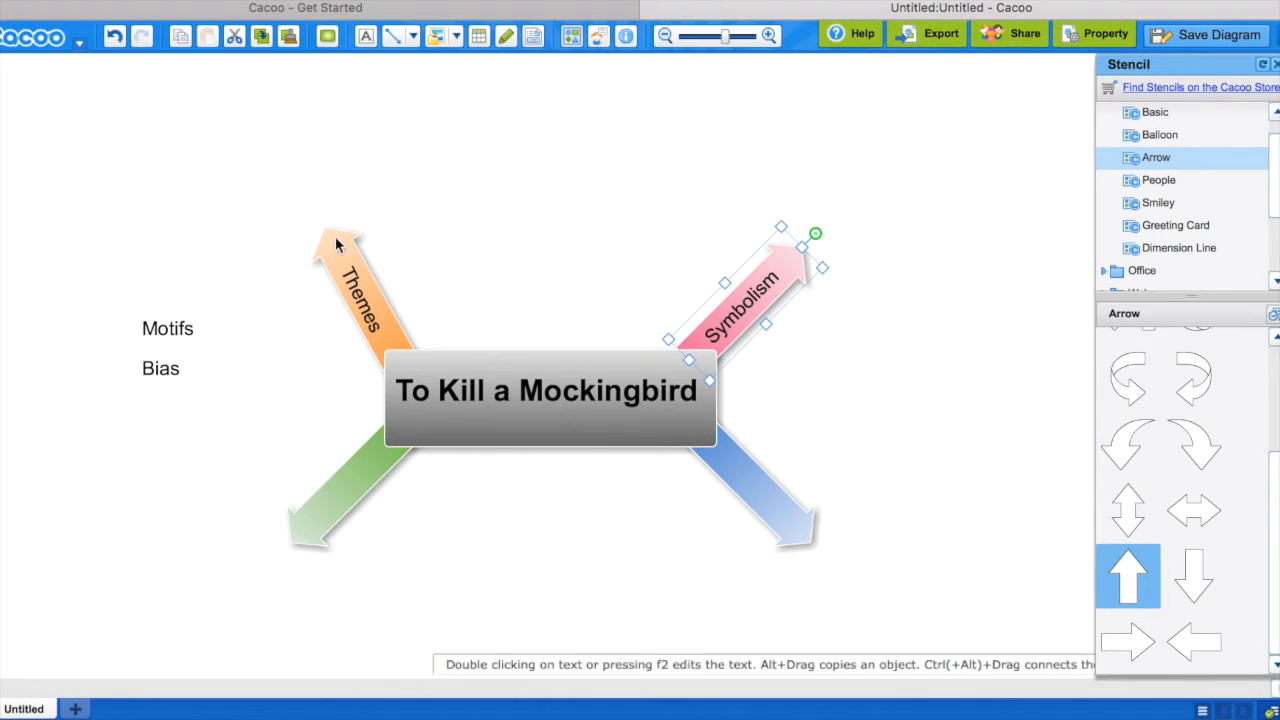
# - Turn the orange arrow and its Themes label further outward to mirror the pink arrow's diagonal
pyautogui.click(360, 295)
pyautogui.moveTo(314, 209); pyautogui.dragTo(385, 283)
pyautogui.moveTo(431, 214); pyautogui.dragTo(277, 371)
# - Rotate the Motifs and Bias labels diagonally and place them on the green and blue arrows respectively
pyautogui.click(171, 335)
pyautogui.moveTo(217, 296); pyautogui.dragTo(176, 293)
pyautogui.moveTo(200, 347); pyautogui.dragTo(370, 474)
pyautogui.click(197, 380)
pyautogui.moveTo(205, 337); pyautogui.dragTo(765, 497)
pyautogui.click(537, 273)
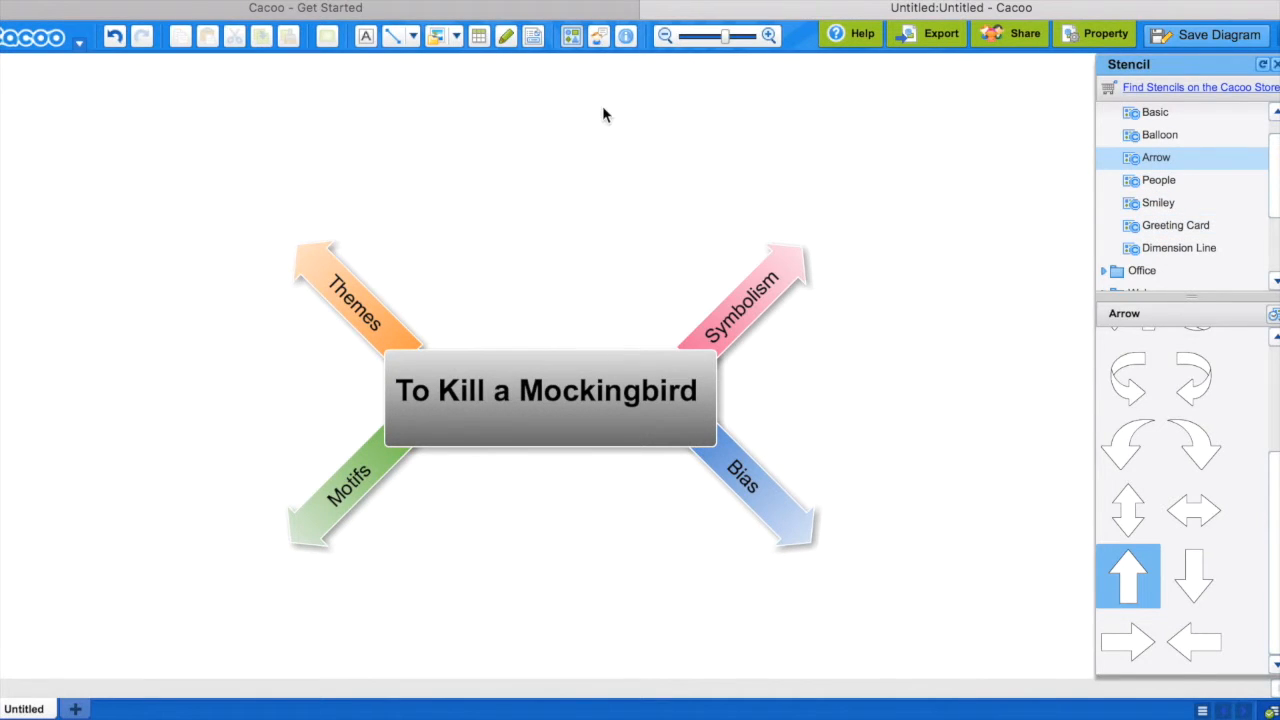
# - Insert the Mockingbird image from the Pictures folder, shrink it and move it over the title box's lower-right part
pyautogui.click(441, 38)
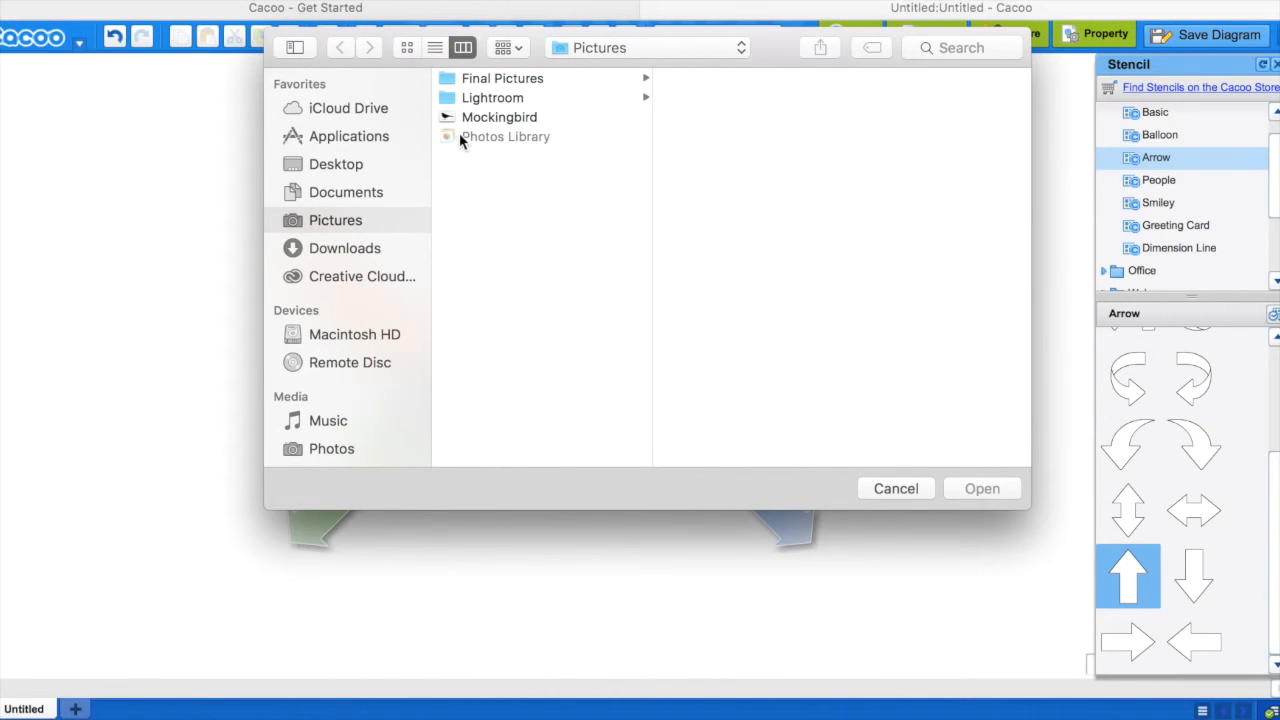
pyautogui.click(505, 118)
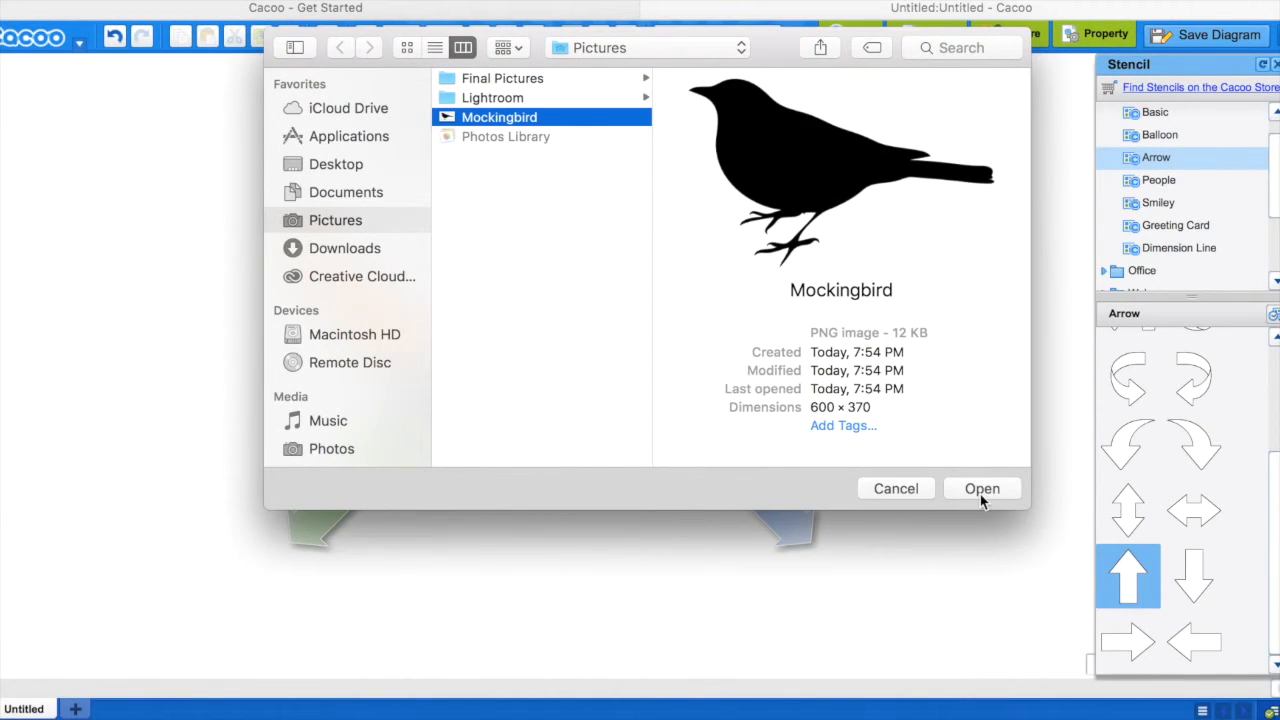
pyautogui.click(980, 494)
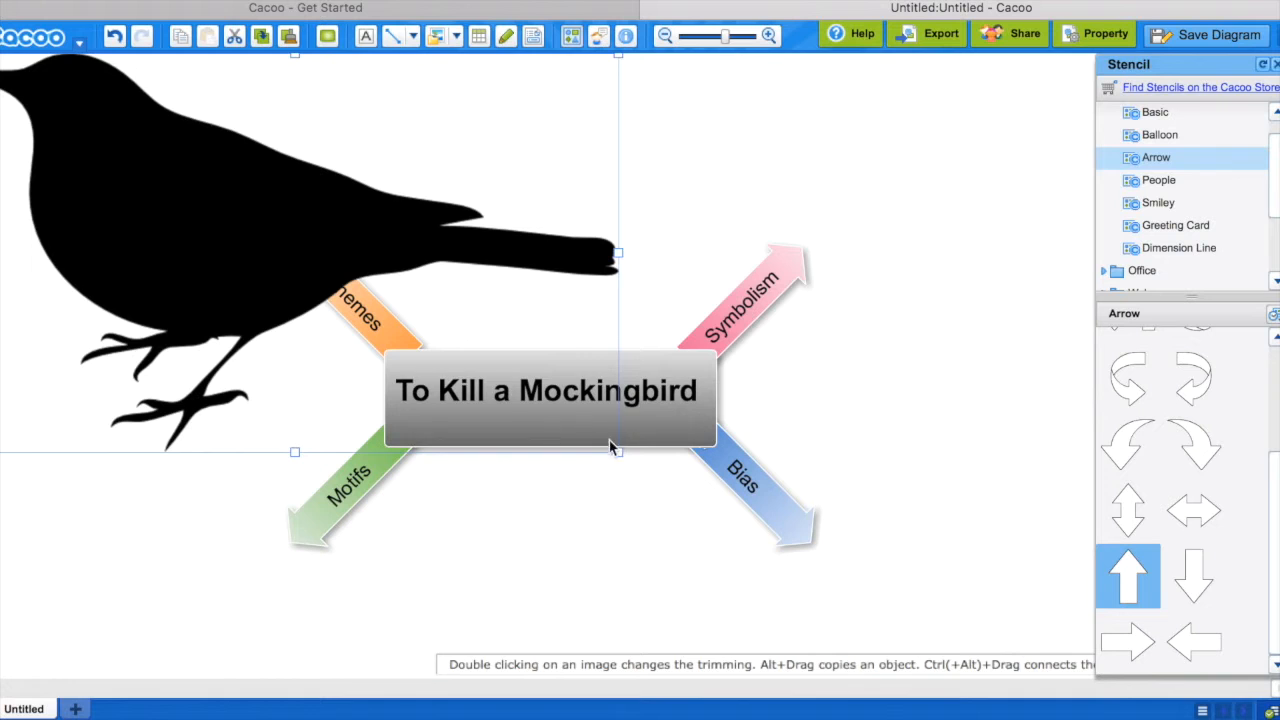
pyautogui.moveTo(619, 454); pyautogui.dragTo(152, 199)
pyautogui.moveTo(45, 112); pyautogui.dragTo(629, 465)
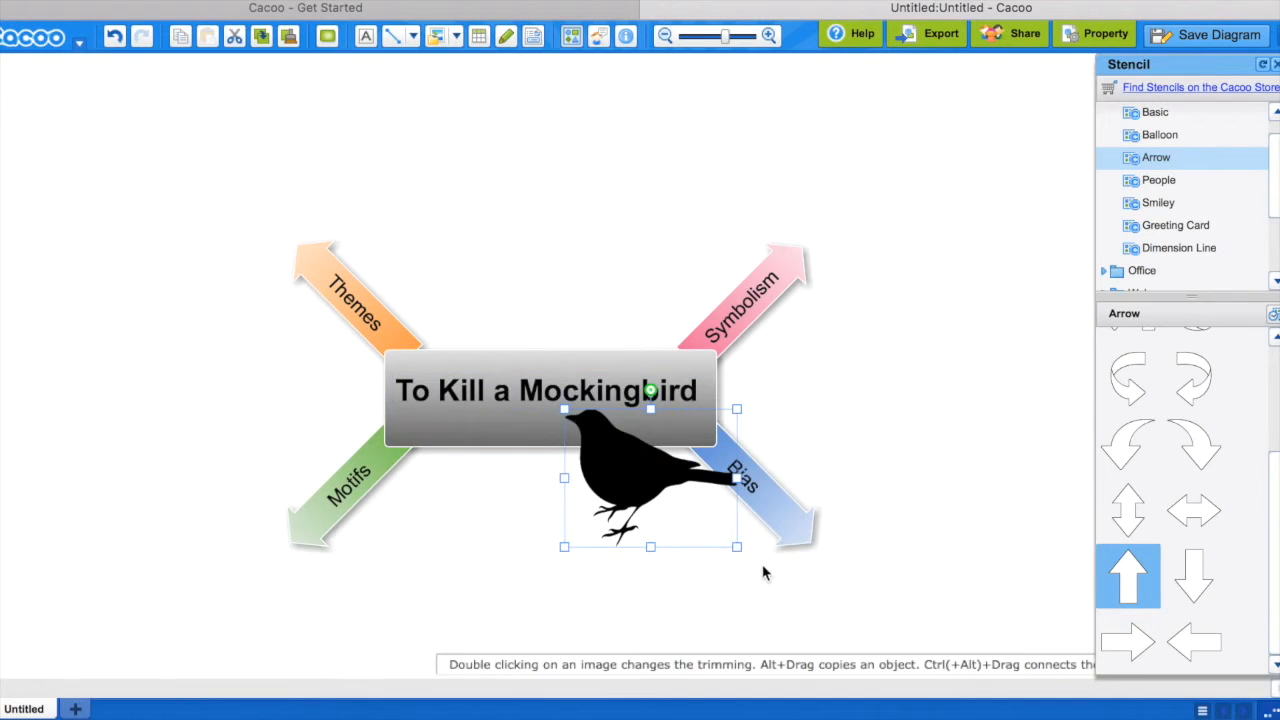
# - Shrink the mockingbird image further and shift it onto the title box's lower-right edge, clear of the Bias label
pyautogui.moveTo(738, 549); pyautogui.dragTo(673, 511)
pyautogui.moveTo(680, 505); pyautogui.dragTo(680, 504)
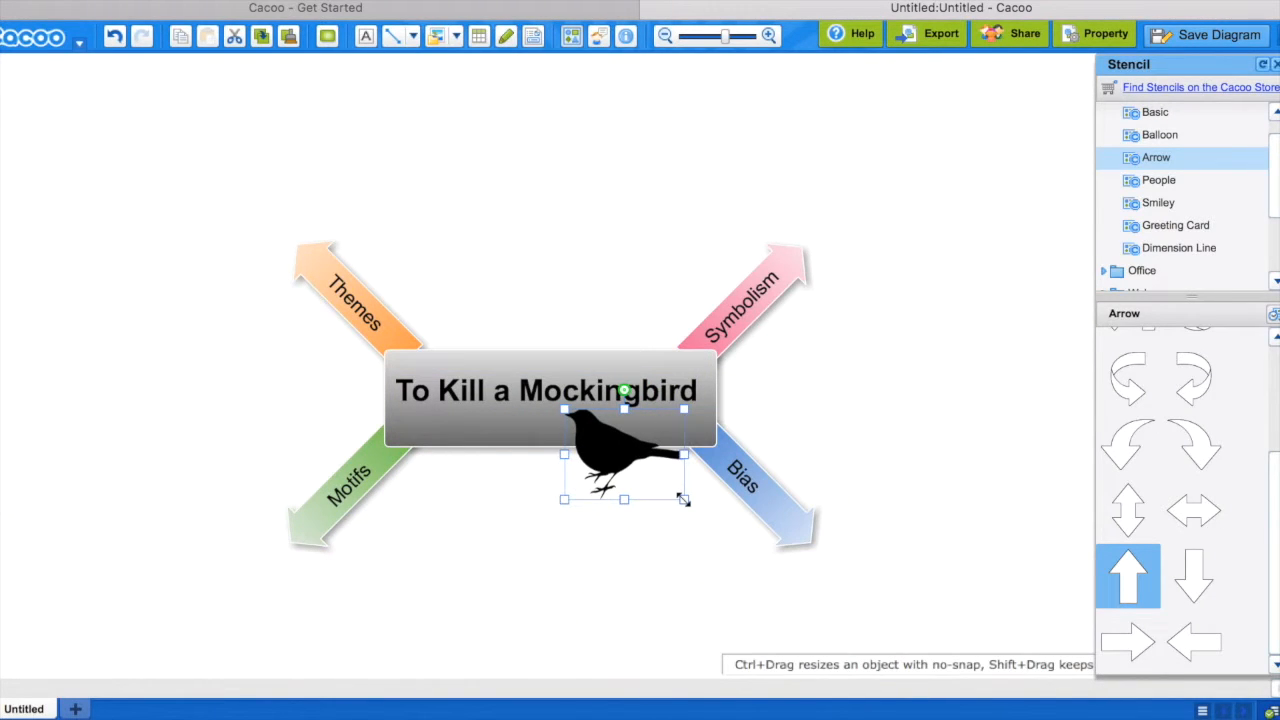
pyautogui.moveTo(616, 455); pyautogui.dragTo(639, 445)
pyautogui.click(911, 351)
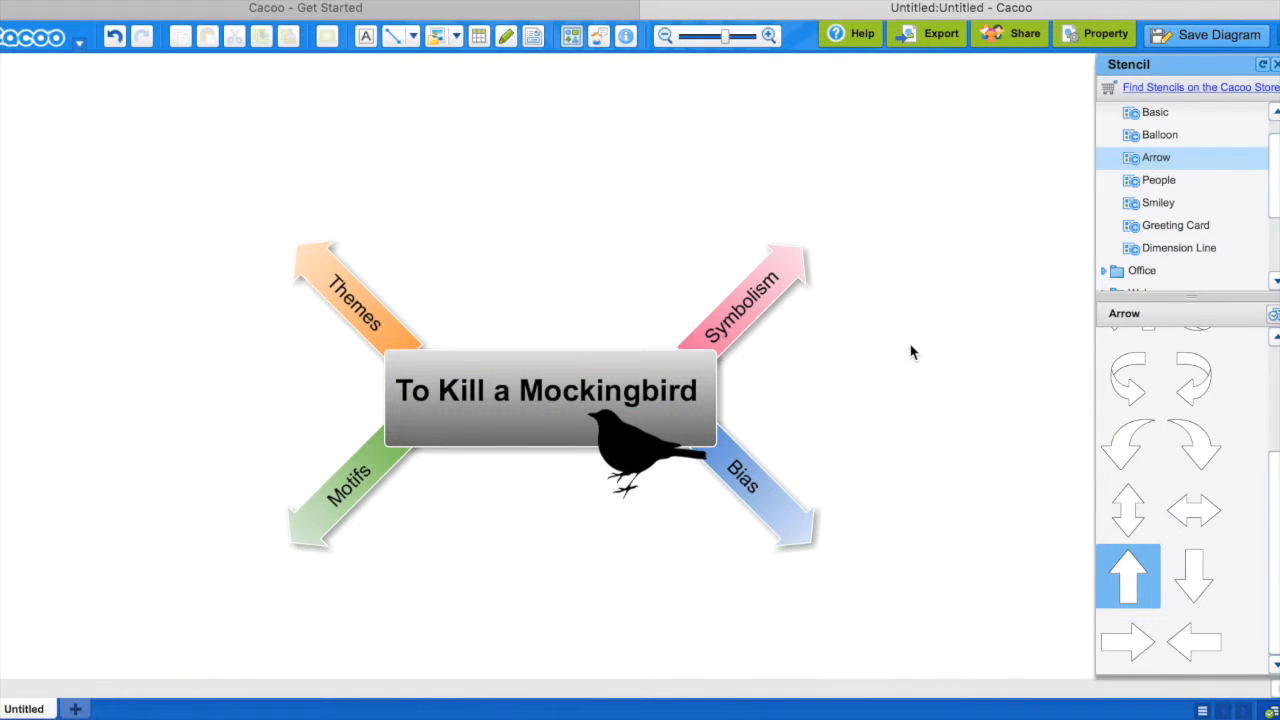
# - Draw a straight, normal-style horizontal line with thickness 3 and no end arrowheads, just above and outside the Symbolism arrow's tip
pyautogui.click(400, 38)
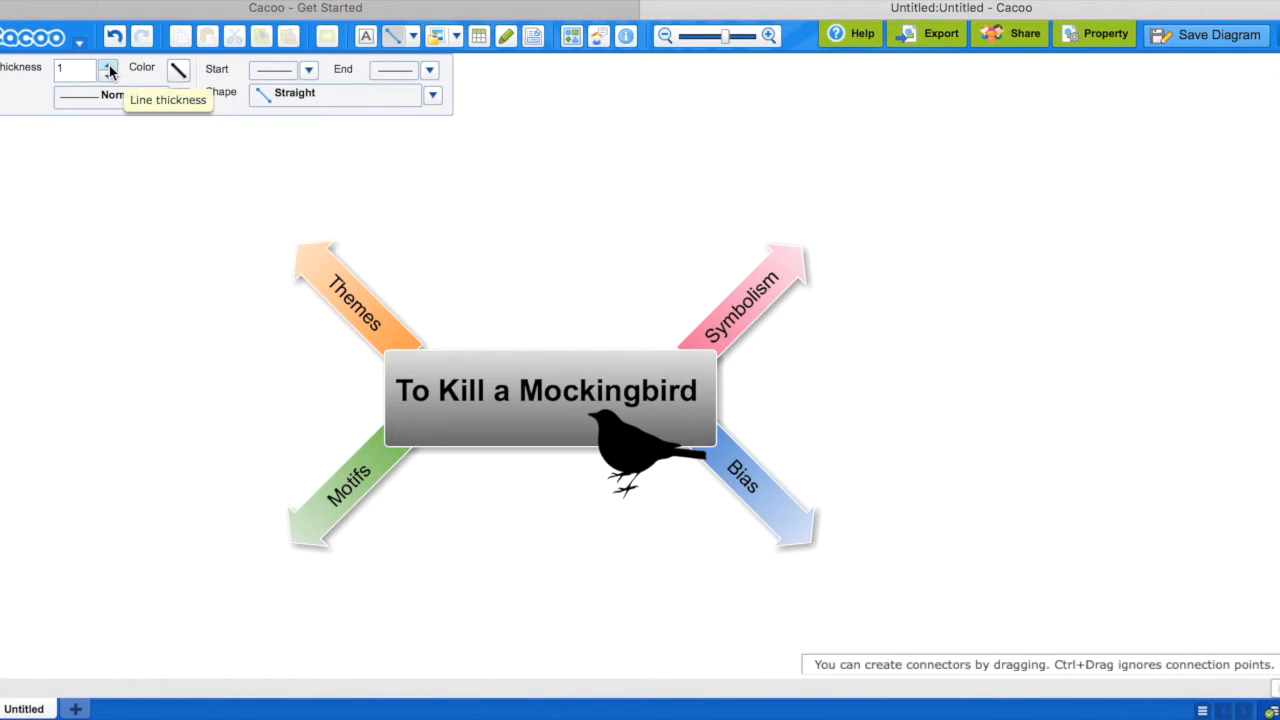
pyautogui.click(110, 95)
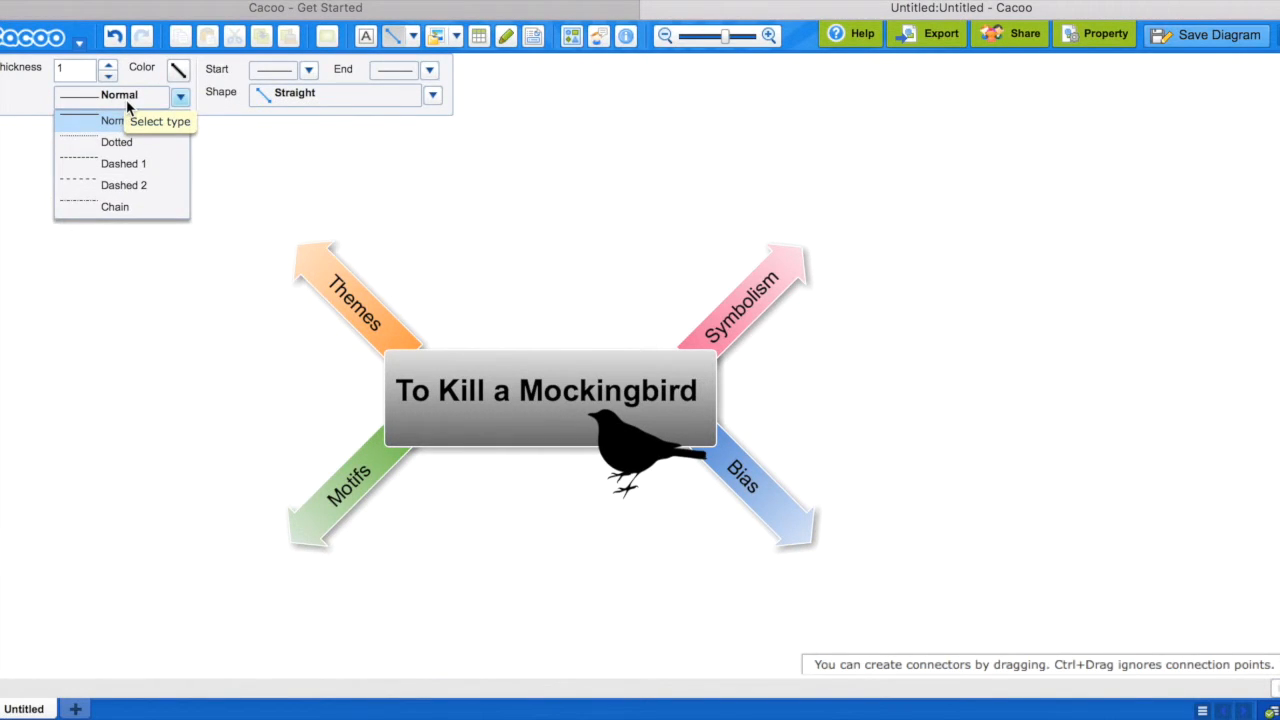
pyautogui.click(129, 100)
pyautogui.click(309, 74)
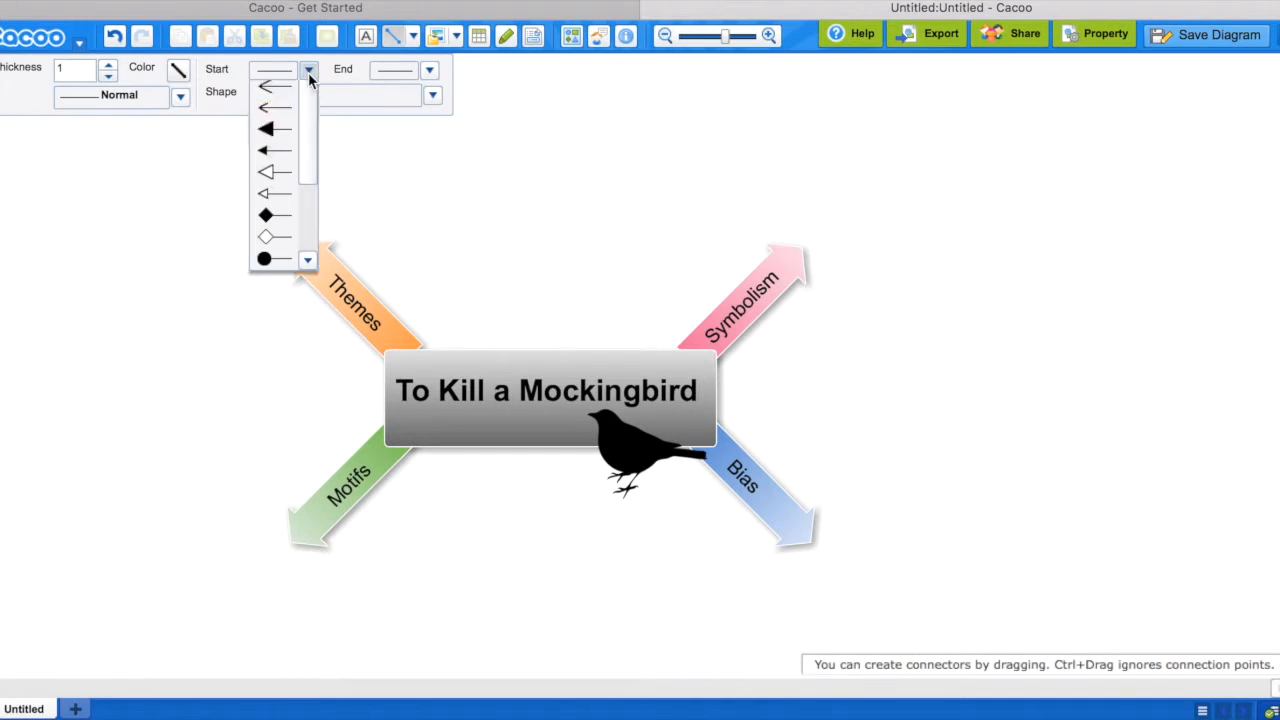
pyautogui.click(308, 72)
pyautogui.click(432, 70)
pyautogui.click(432, 70)
pyautogui.click(433, 95)
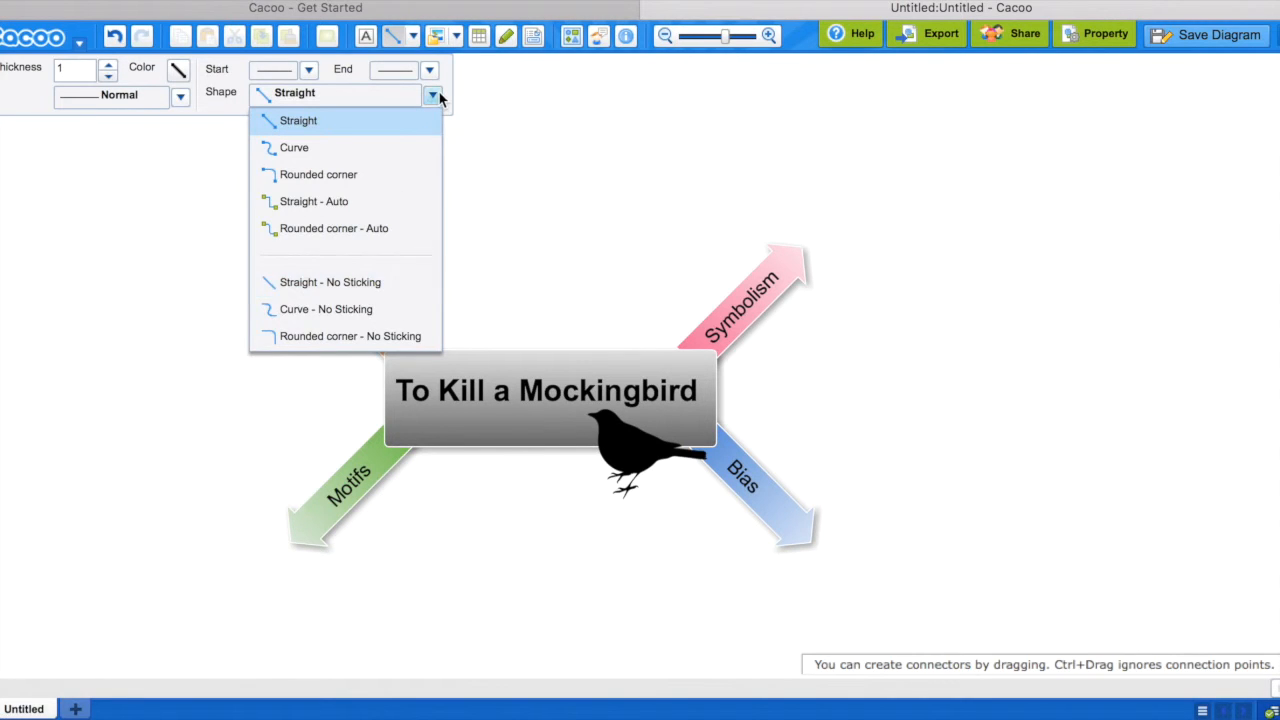
pyautogui.click(433, 95)
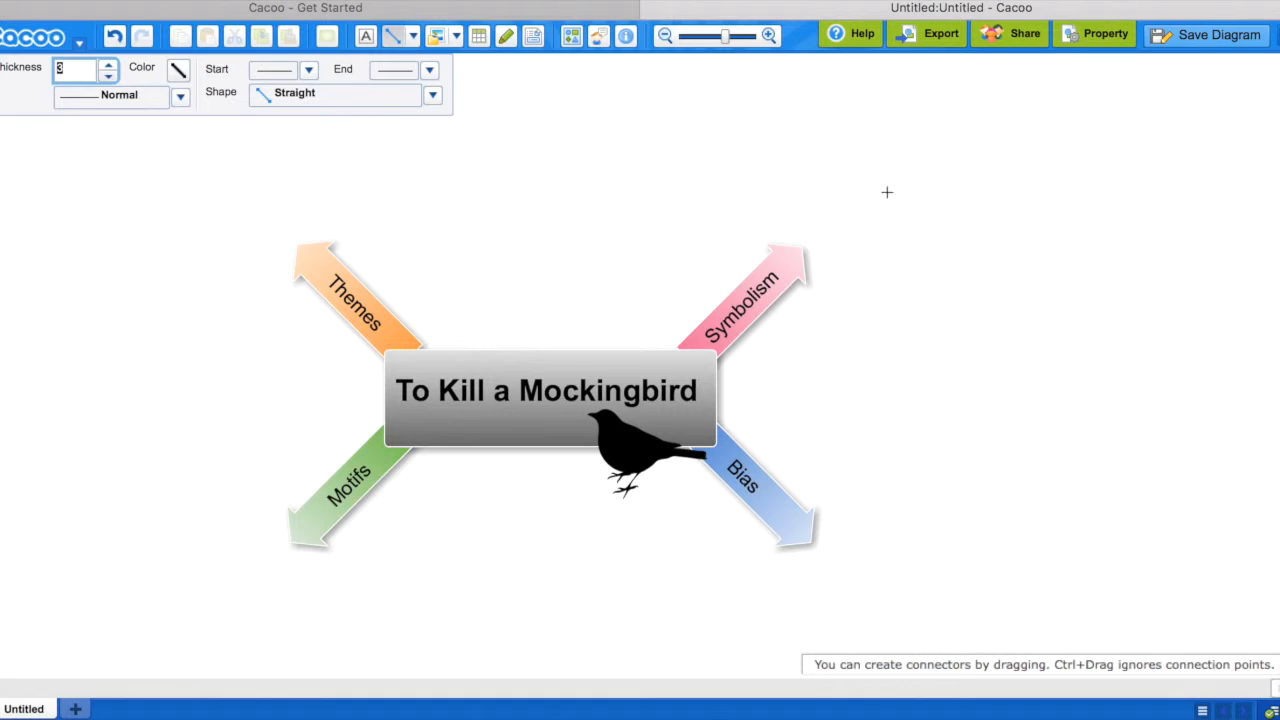
pyautogui.moveTo(835, 197); pyautogui.dragTo(1054, 197)
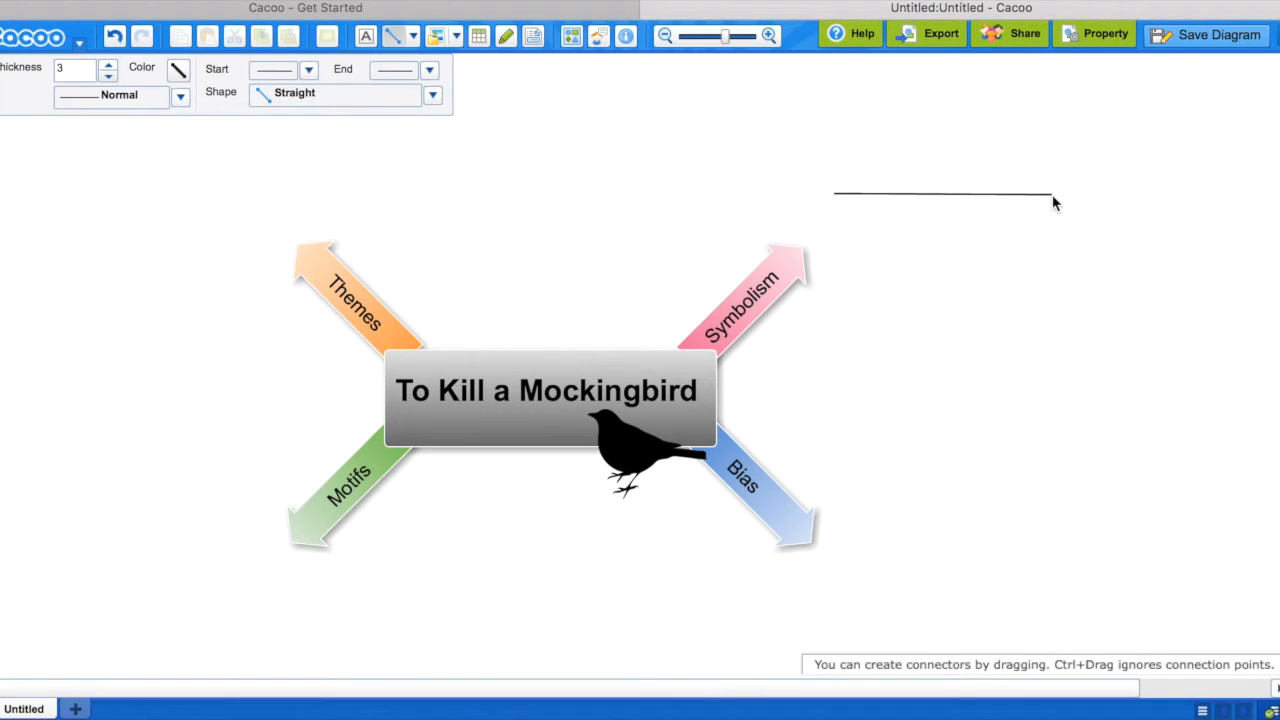
# - Duplicate the horizontal line eleven times to get twelve identical lines
pyautogui.click(998, 194)
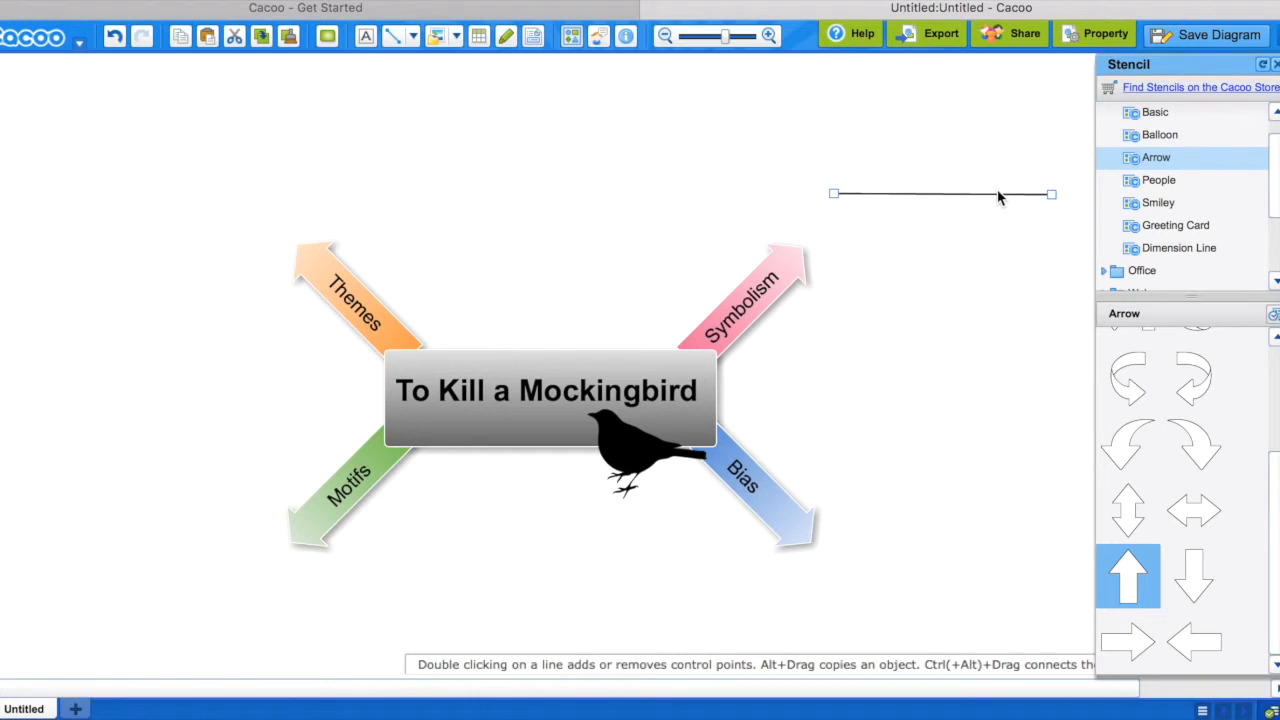
pyautogui.click(263, 37)
pyautogui.click(263, 37)
pyautogui.click(263, 37)
pyautogui.click(263, 37)
pyautogui.click(263, 37)
pyautogui.click(263, 37)
pyautogui.click(263, 37)
pyautogui.click(263, 37)
pyautogui.click(263, 37)
pyautogui.click(263, 37)
pyautogui.click(263, 37)
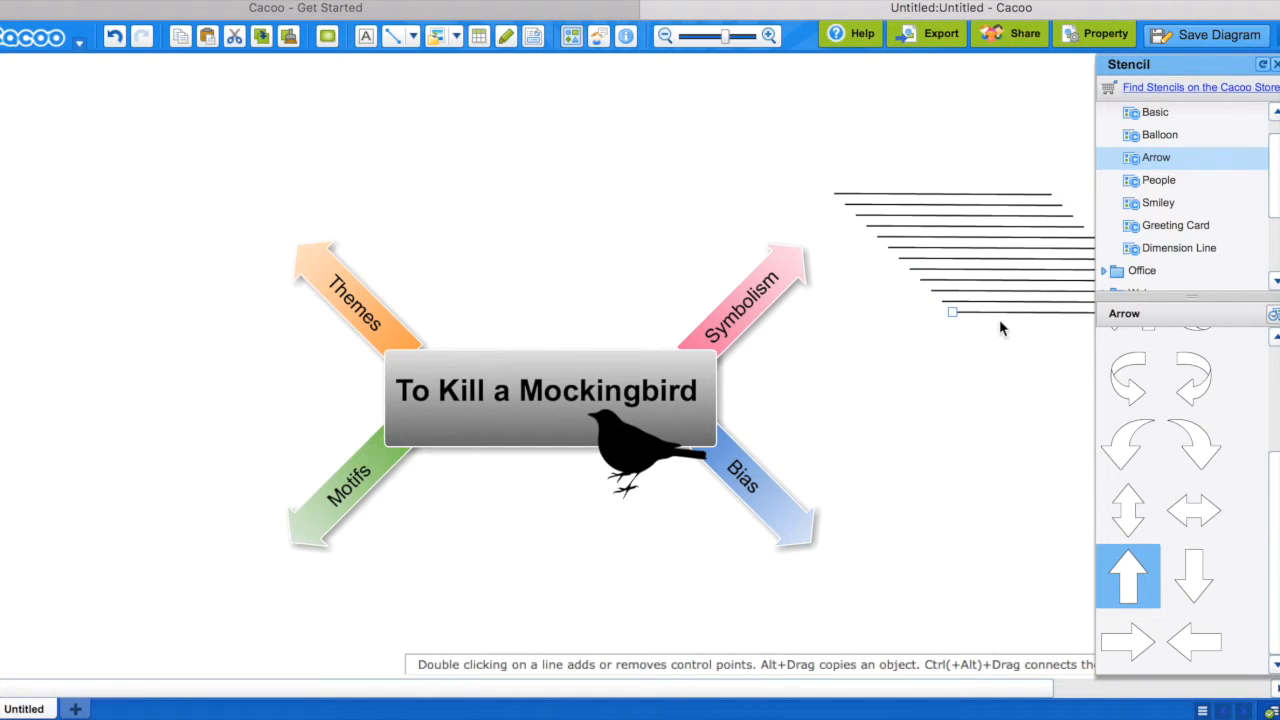
# - Stack three of the duplicated lines with even spacing outside the tip of the Bias arrow
pyautogui.moveTo(996, 318); pyautogui.dragTo(886, 543)
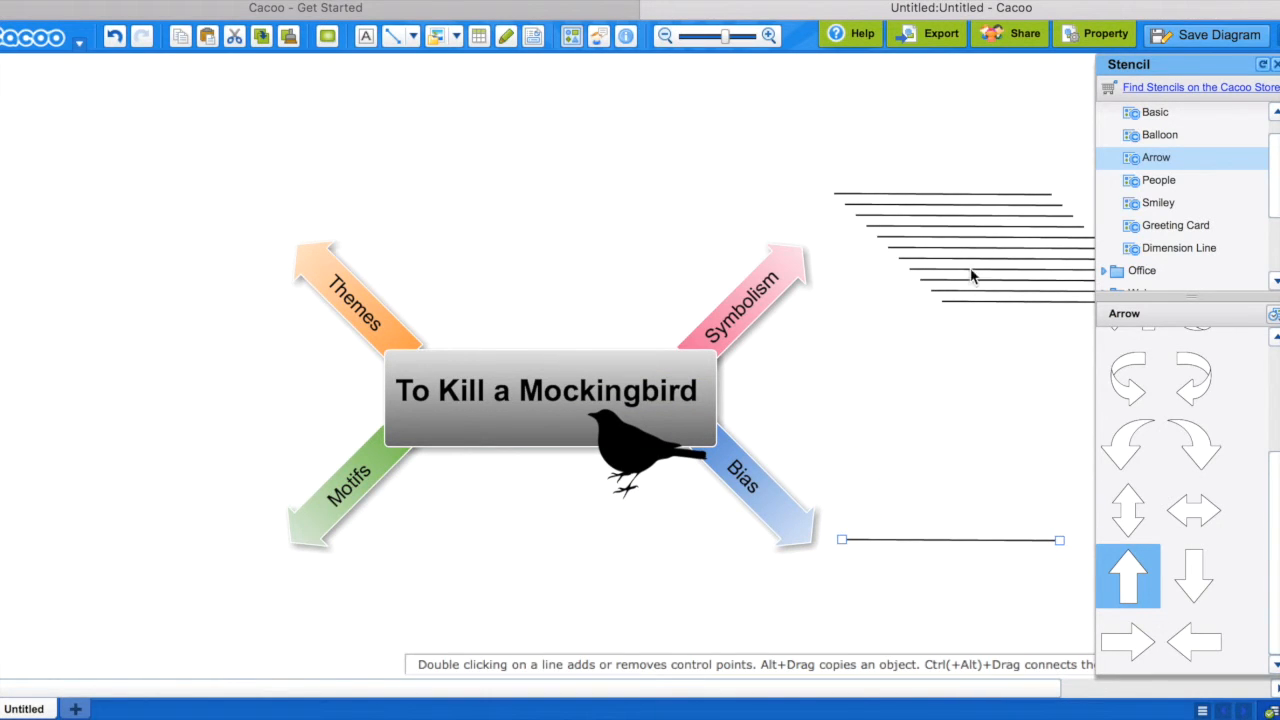
pyautogui.moveTo(951, 306); pyautogui.dragTo(850, 572)
pyautogui.moveTo(956, 300); pyautogui.dragTo(871, 609)
# - Stack three more of the duplicated lines with even spacing outside the tip of the Themes arrow
pyautogui.moveTo(946, 289); pyautogui.dragTo(73, 218)
pyautogui.moveTo(1012, 272); pyautogui.dragTo(150, 251)
pyautogui.moveTo(928, 260); pyautogui.dragTo(82, 290)
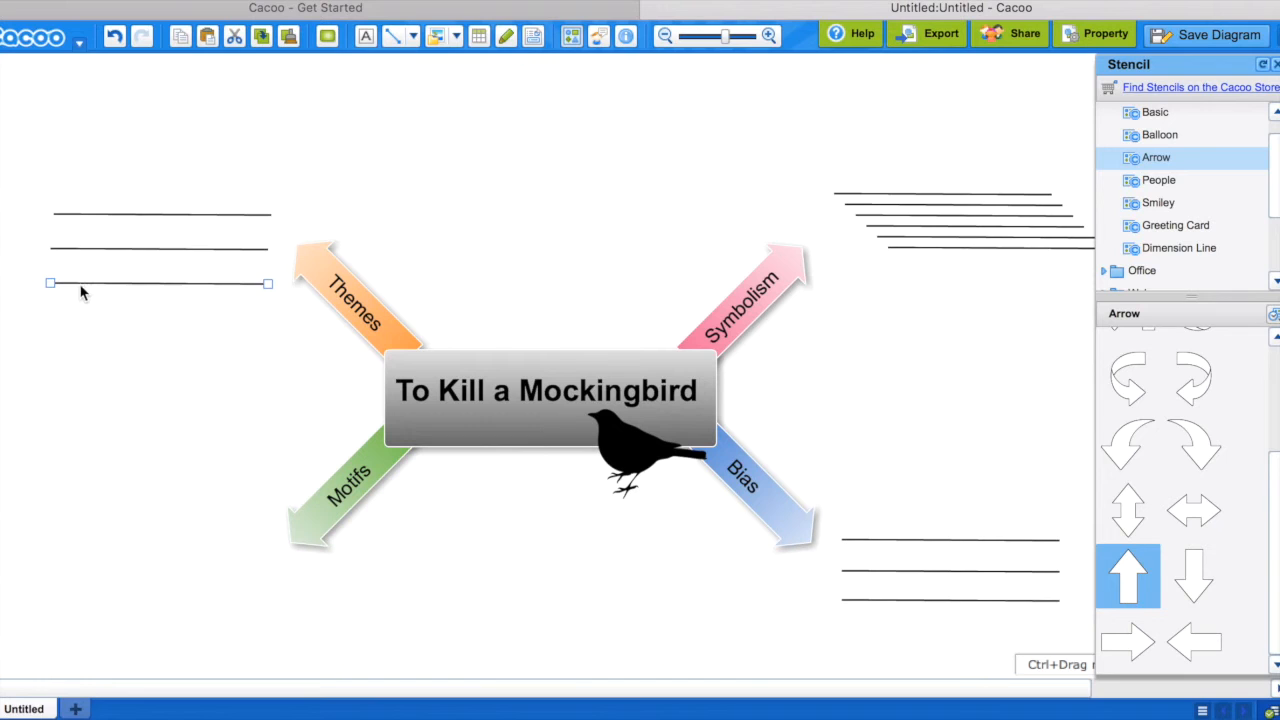
# - Stack three lines outside the Motifs arrow's tip and align the remaining three in a stack beside the Symbolism arrow
pyautogui.moveTo(962, 250); pyautogui.dragTo(133, 557)
pyautogui.moveTo(1004, 238); pyautogui.dragTo(196, 624)
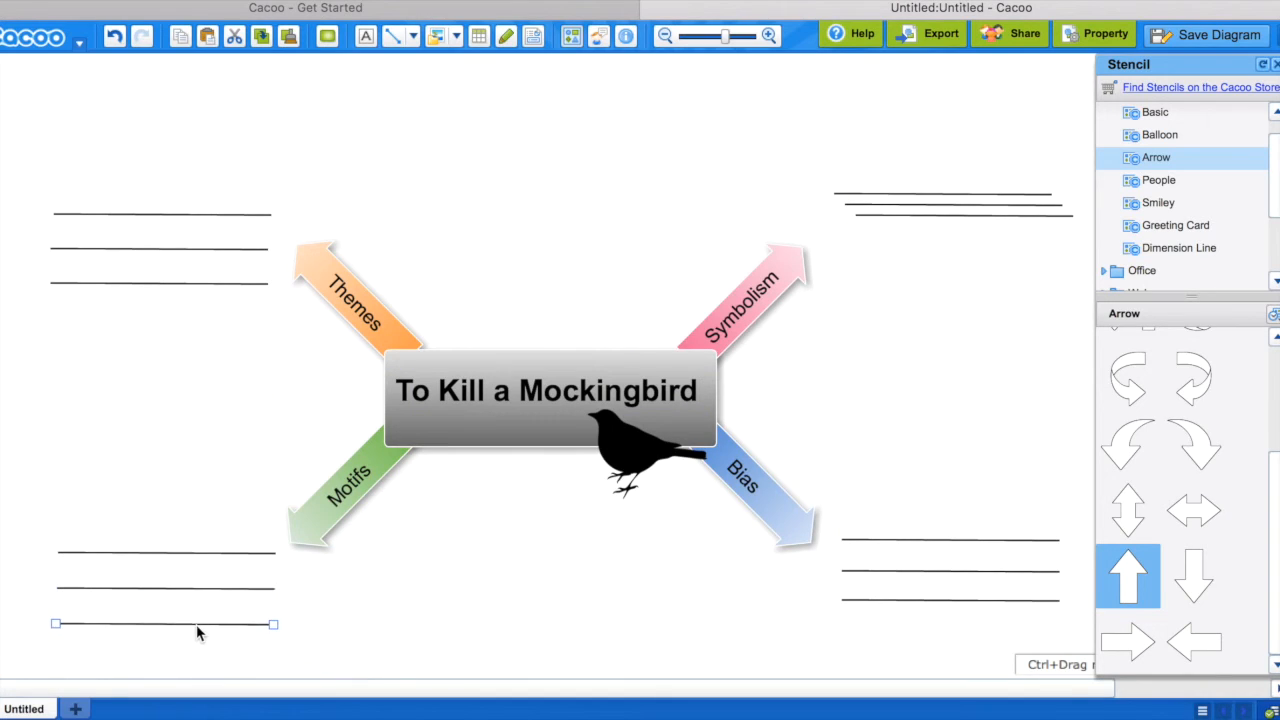
pyautogui.moveTo(913, 215); pyautogui.dragTo(904, 258)
pyautogui.moveTo(903, 194); pyautogui.dragTo(908, 226)
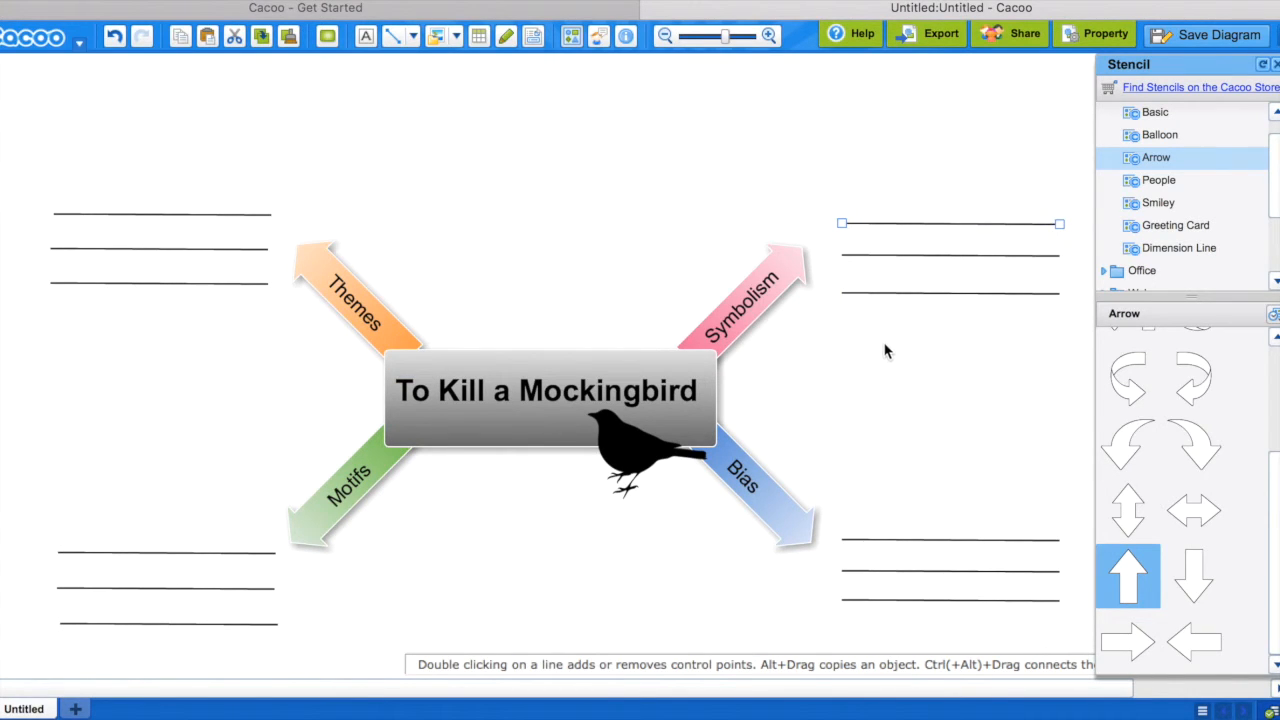
# - Examine the diagram's export formats and its sharing options
pyautogui.click(928, 36)
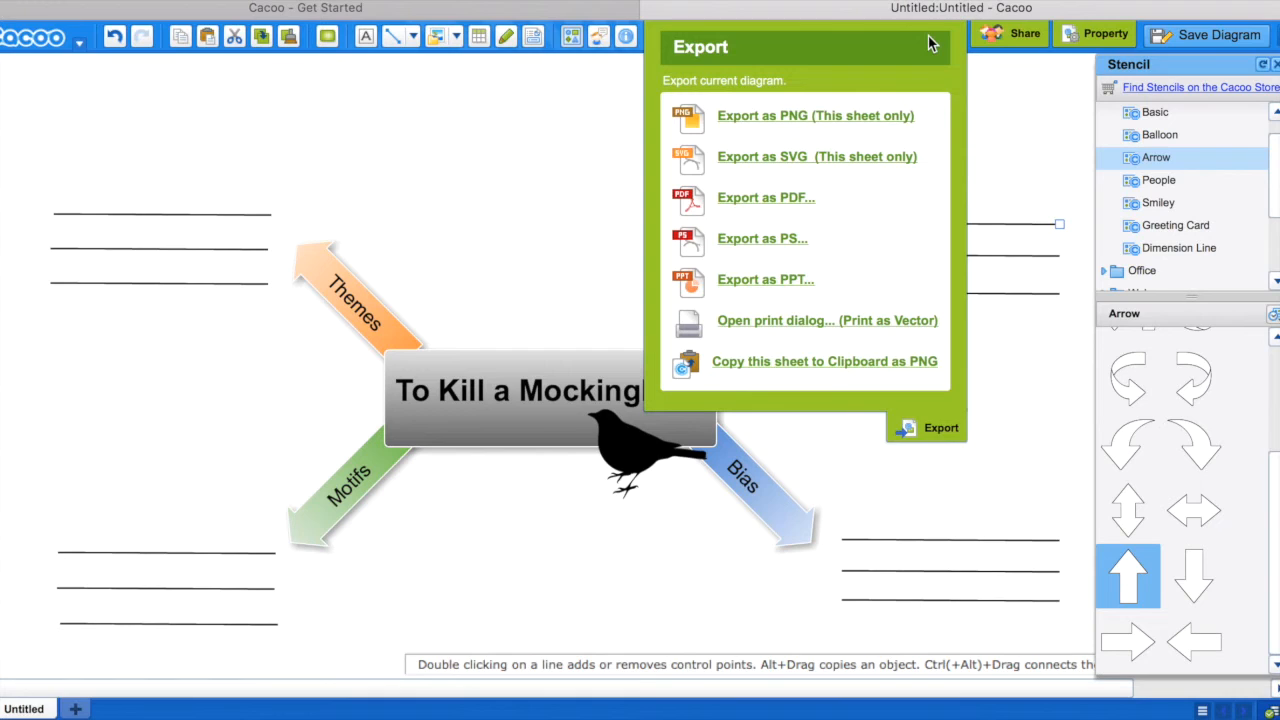
pyautogui.click(1014, 40)
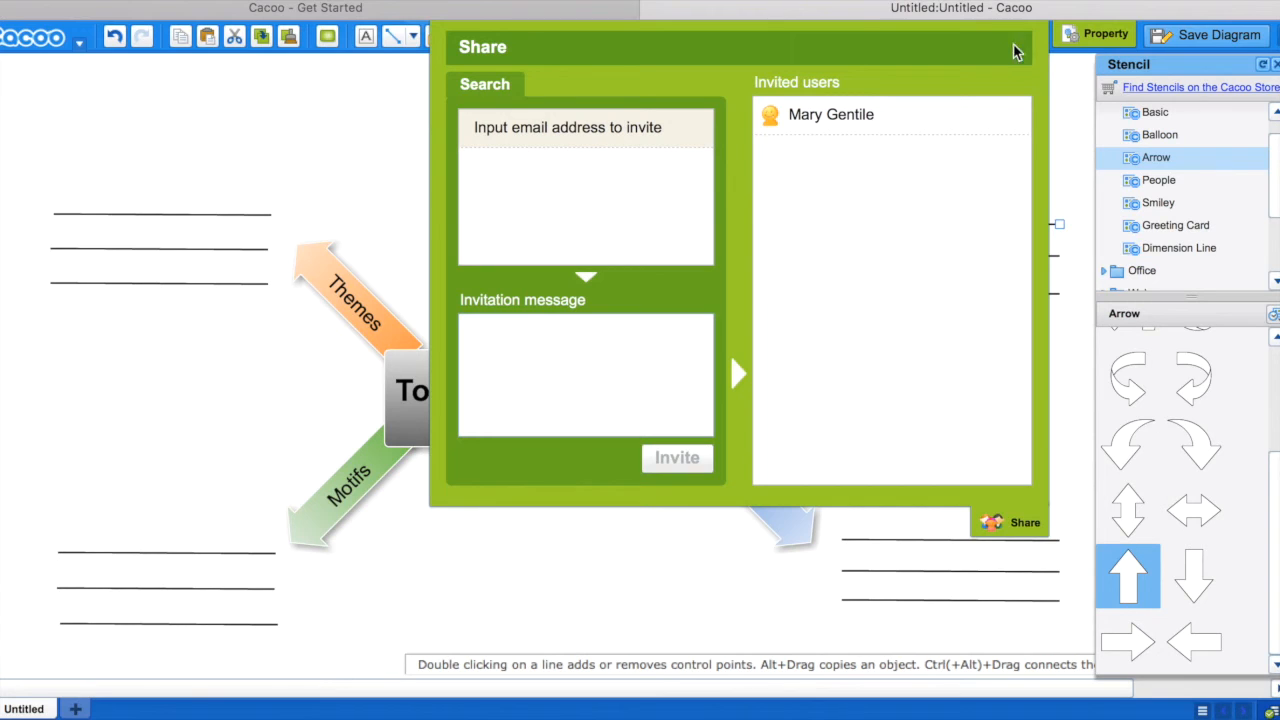
pyautogui.click(1056, 72)
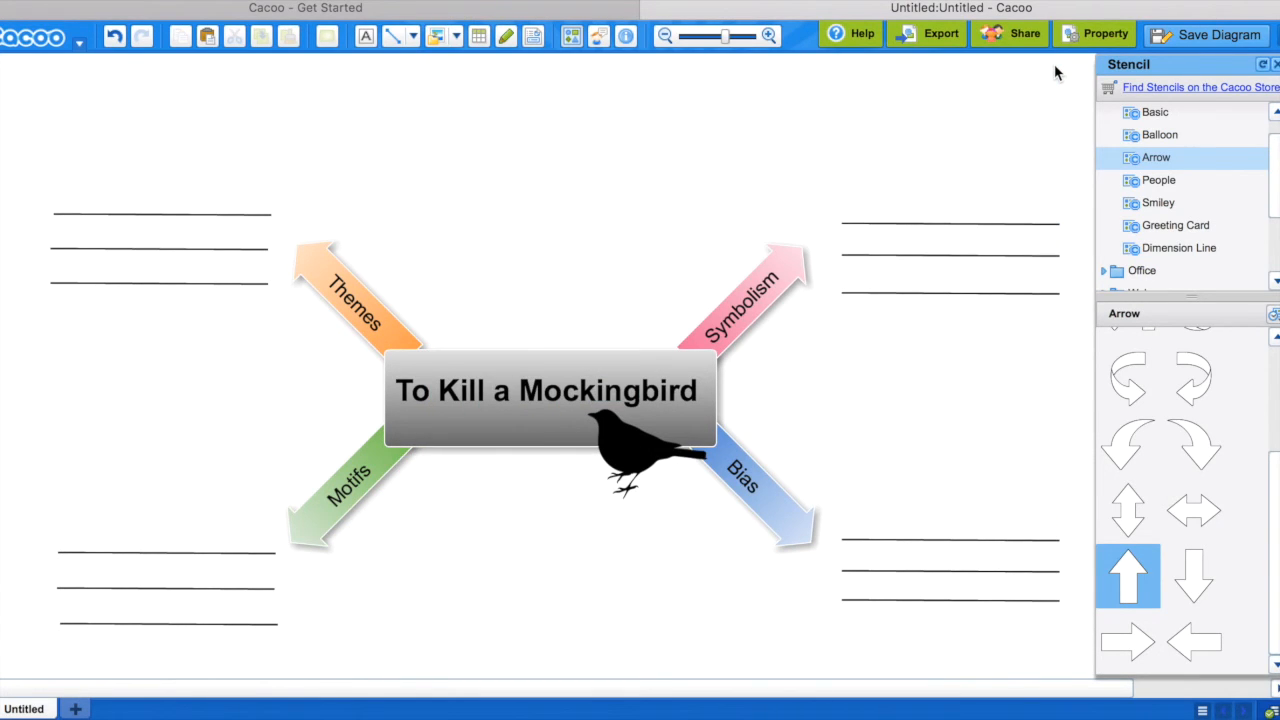
# - Save the diagram as an ordinary diagram titled "To Kill a Mockingbird Mind Map" without a folder
pyautogui.click(1204, 36)
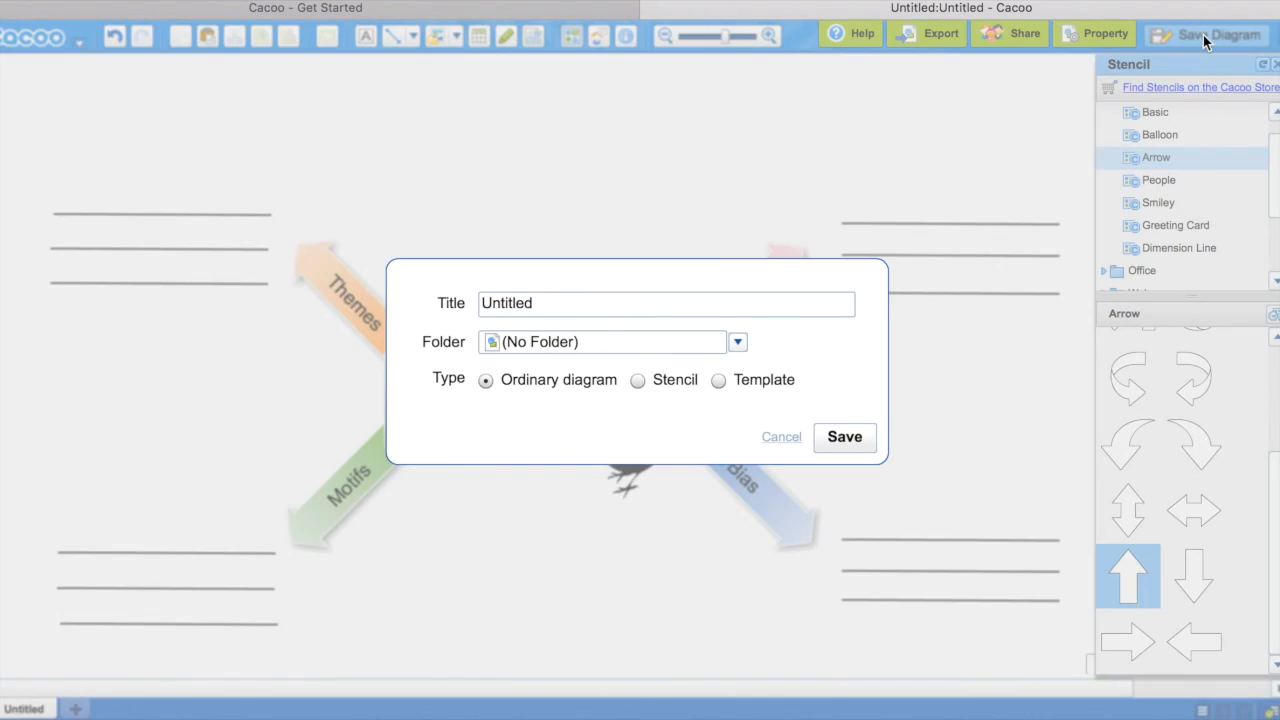
pyautogui.doubleClick(500, 304)
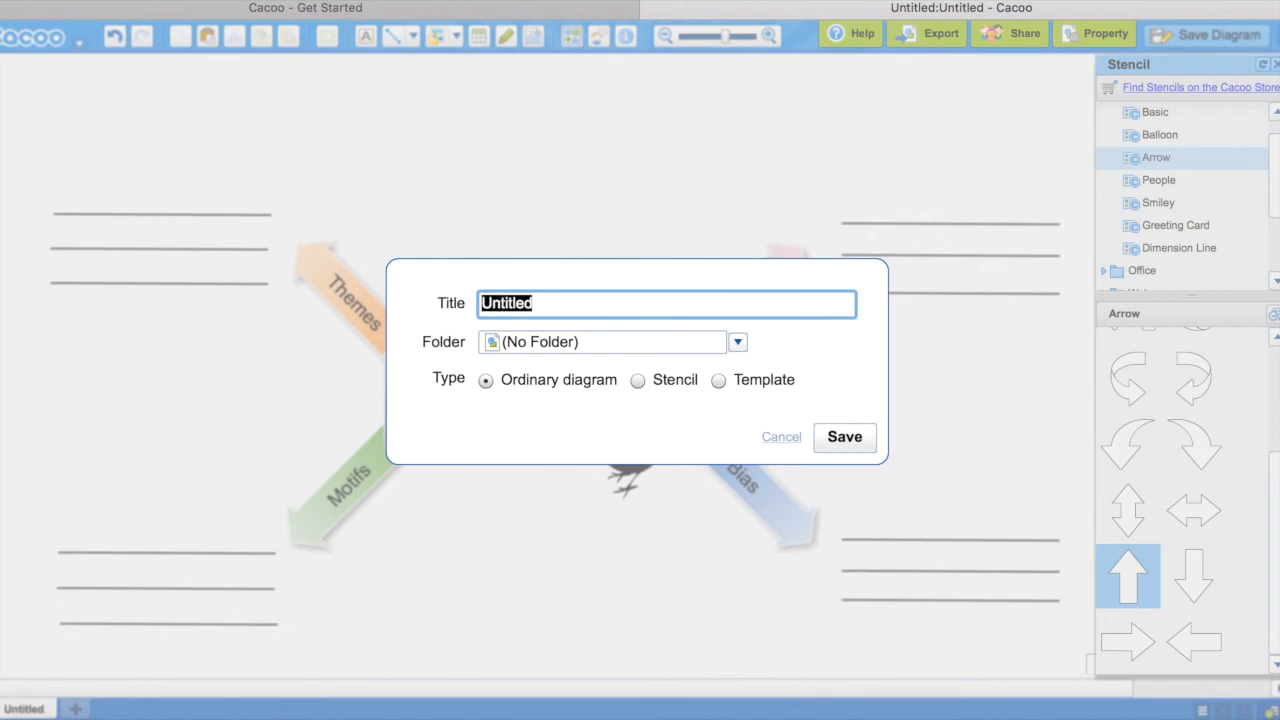
pyautogui.write('To Kill a Mockingbi')
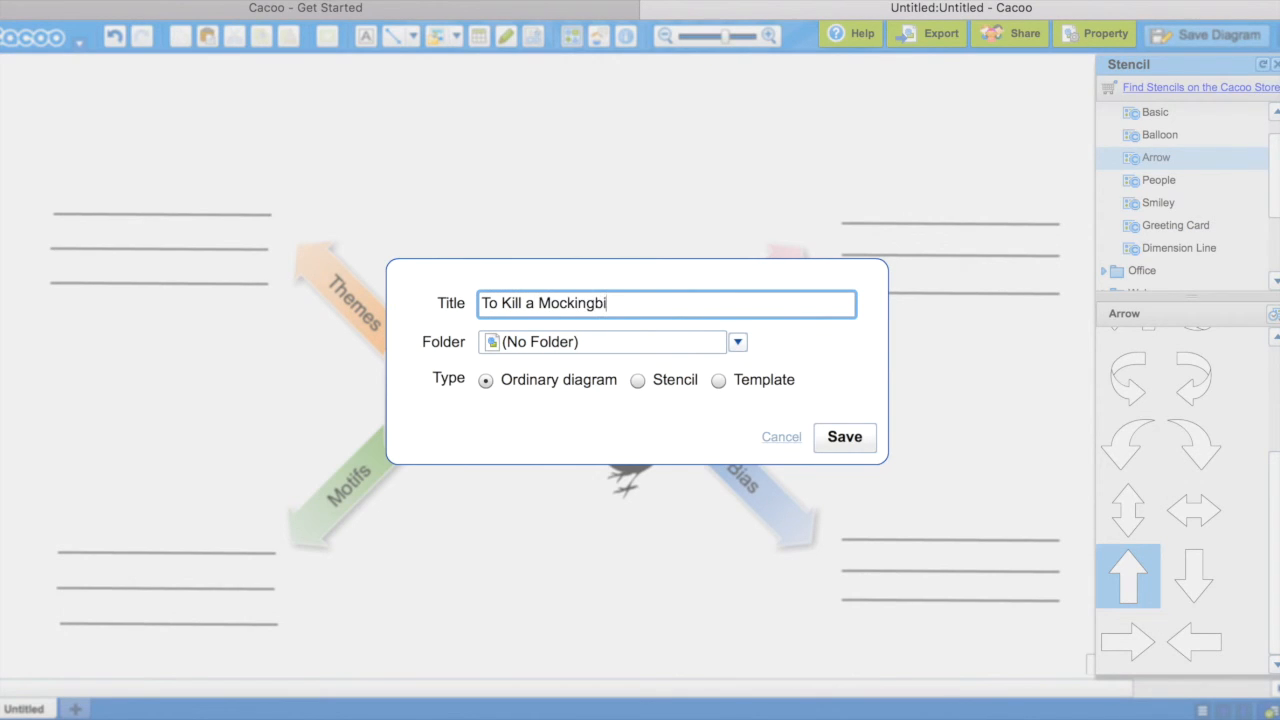
pyautogui.write('rd Mind Map')
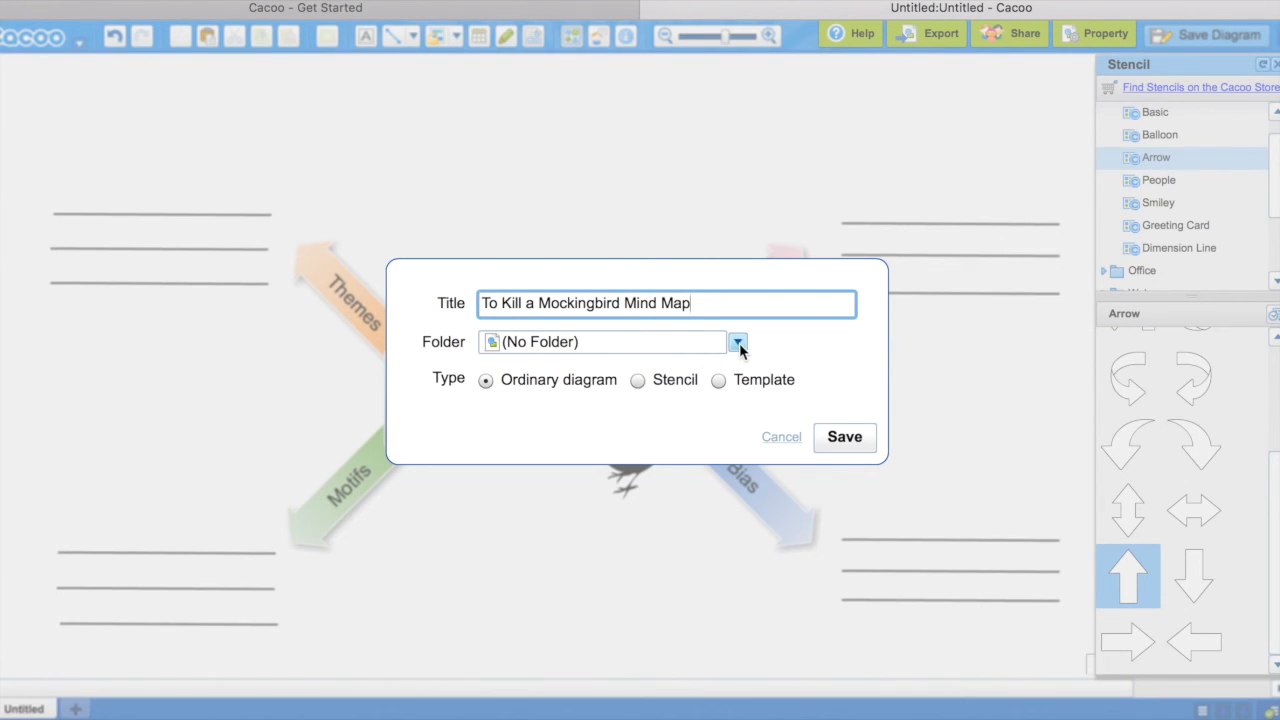
pyautogui.click(845, 437)
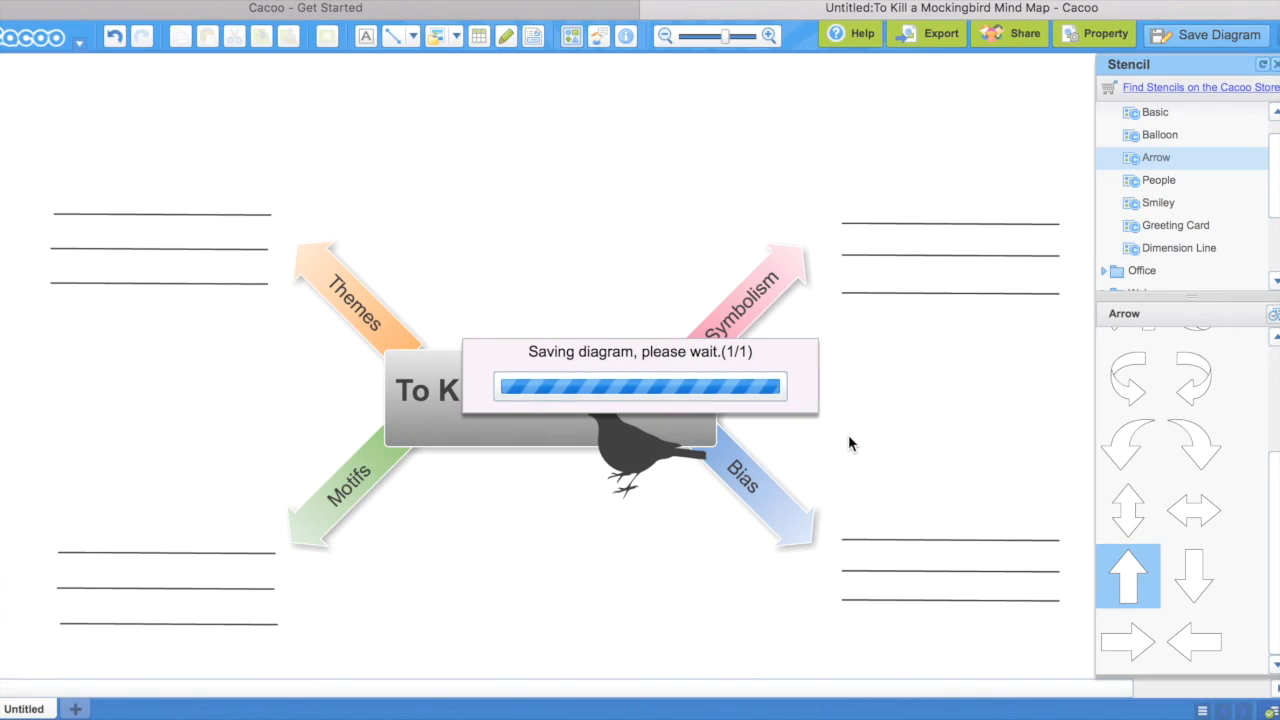